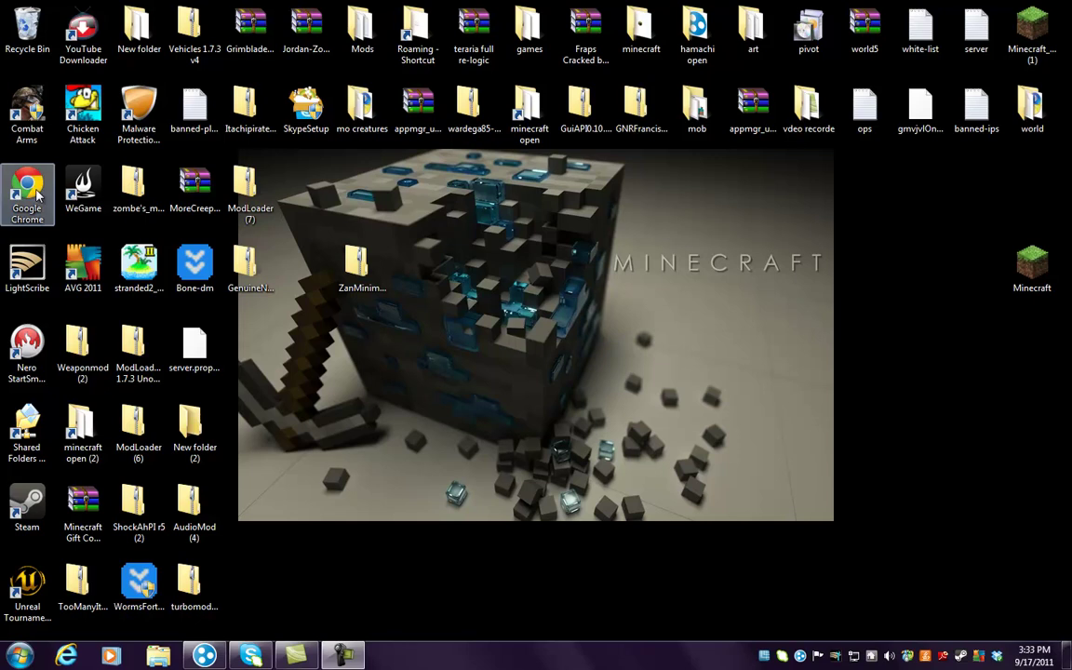
- Launch Google Chrome from its desktop shortcut
{"action": "double_click", "coordinate": [37, 193]}
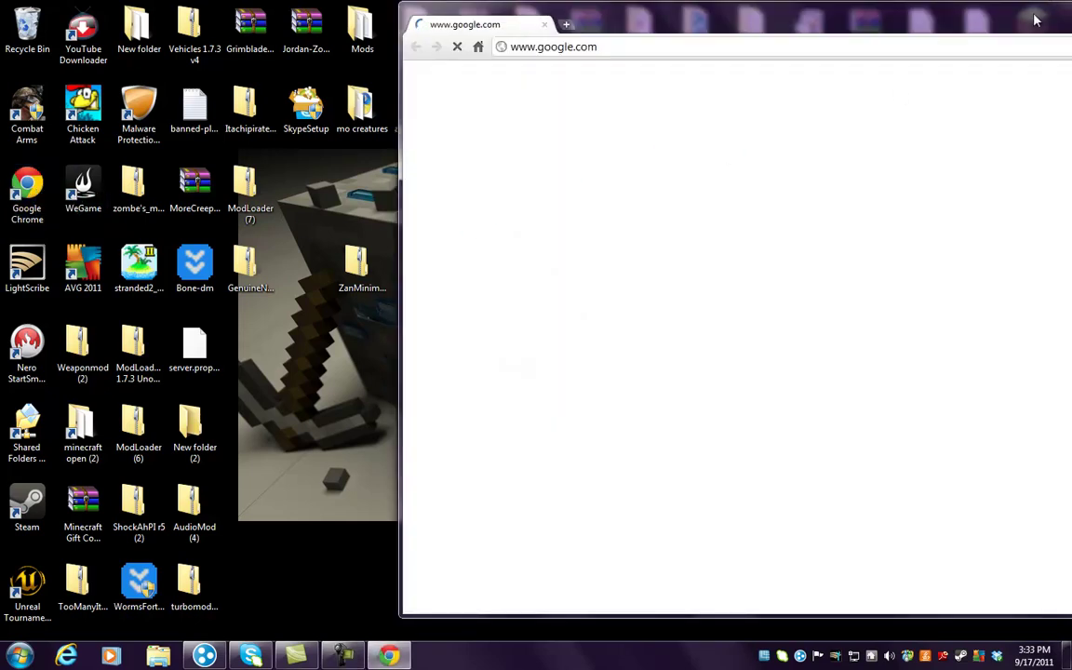
- Maximize the Chrome window and replace the address bar text with minecraft.net
{"action": "left_click_drag", "start_coordinate": [931, 19], "coordinate": [896, 13]}
{"action": "left_click", "coordinate": [892, 12]}
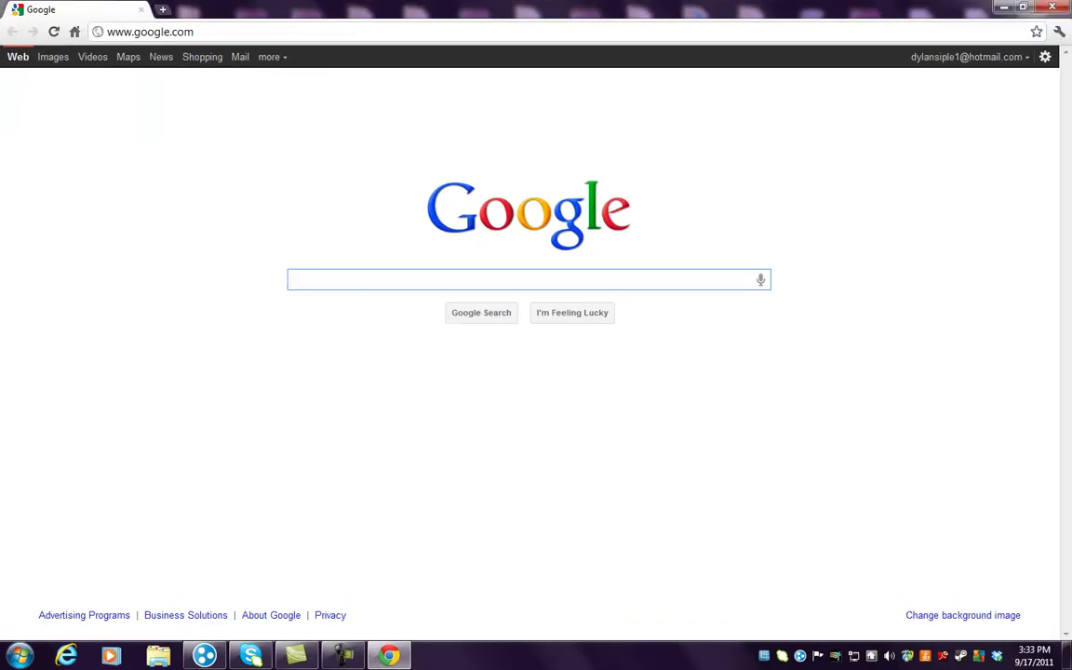
{"action": "left_click_drag", "start_coordinate": [201, 29], "coordinate": [97, 28]}
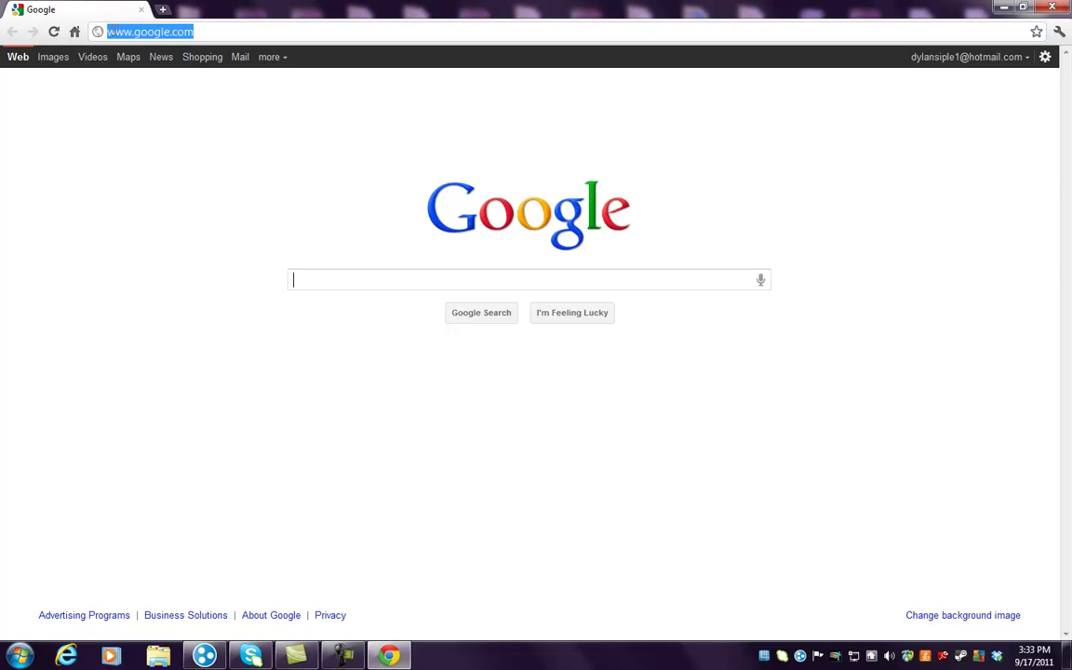
{"action": "key", "text": "BackSpace"}
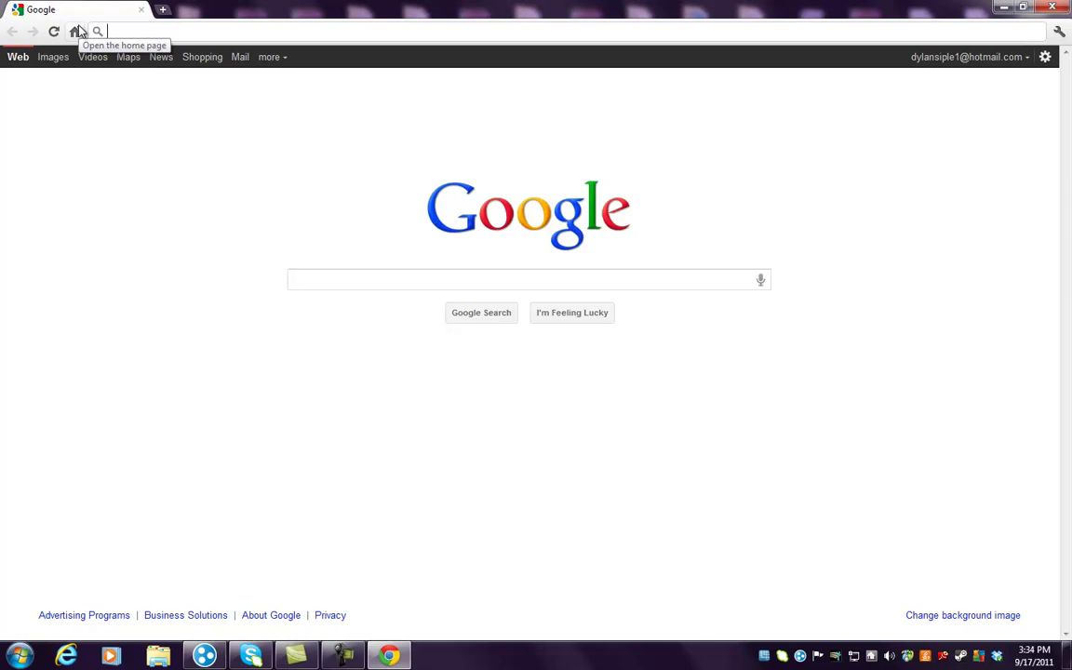
{"action": "type", "text": "minec"}
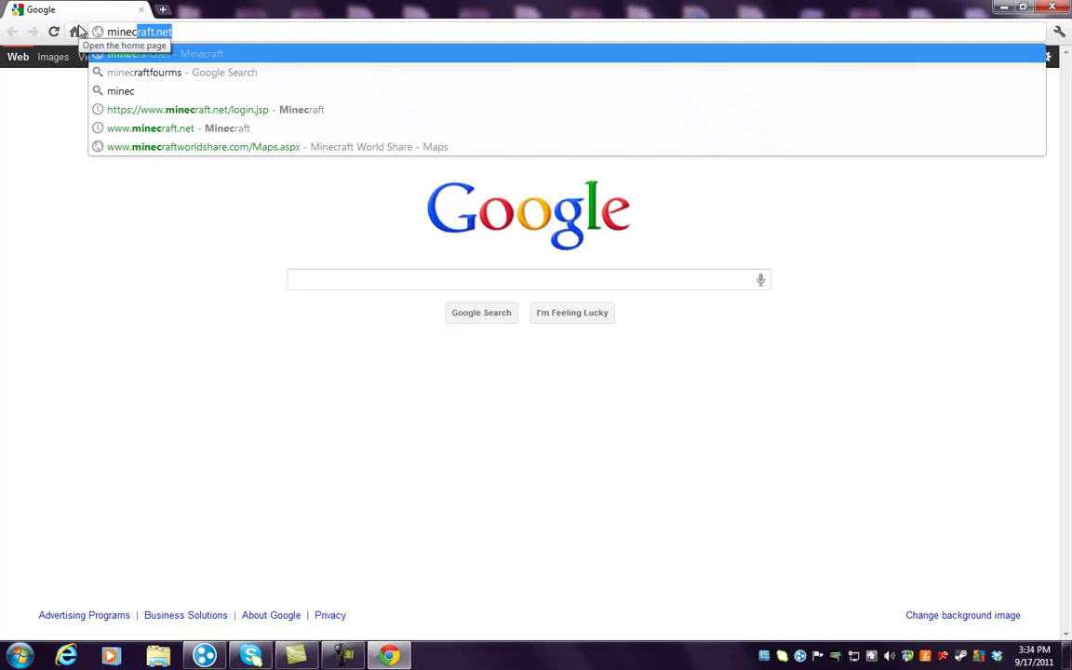
{"action": "type", "text": "raft"}
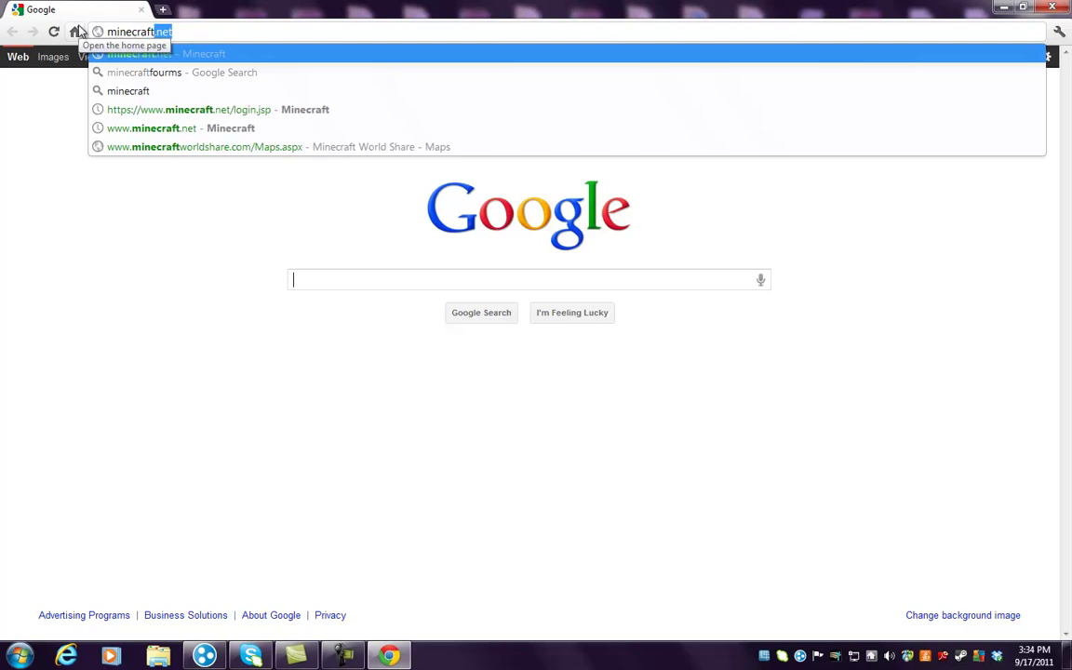
{"action": "type", "text": ".net"}
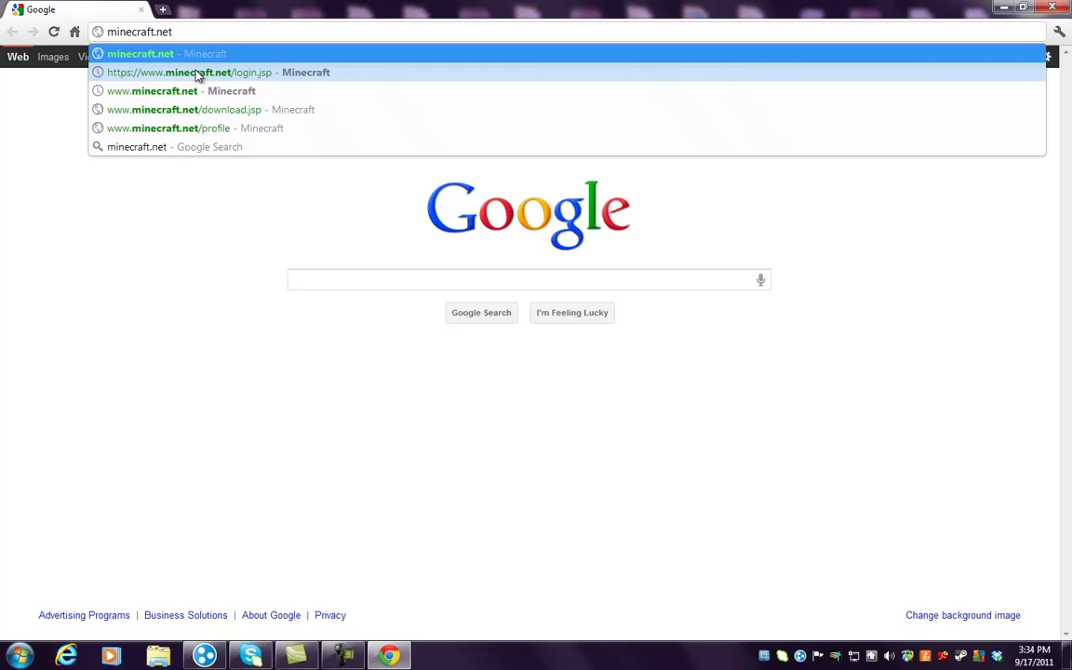
- Visit minecraft.net, then run a Google search for 'minecraftfurms' to find the Minecraft forums
{"action": "left_click", "coordinate": [145, 53]}
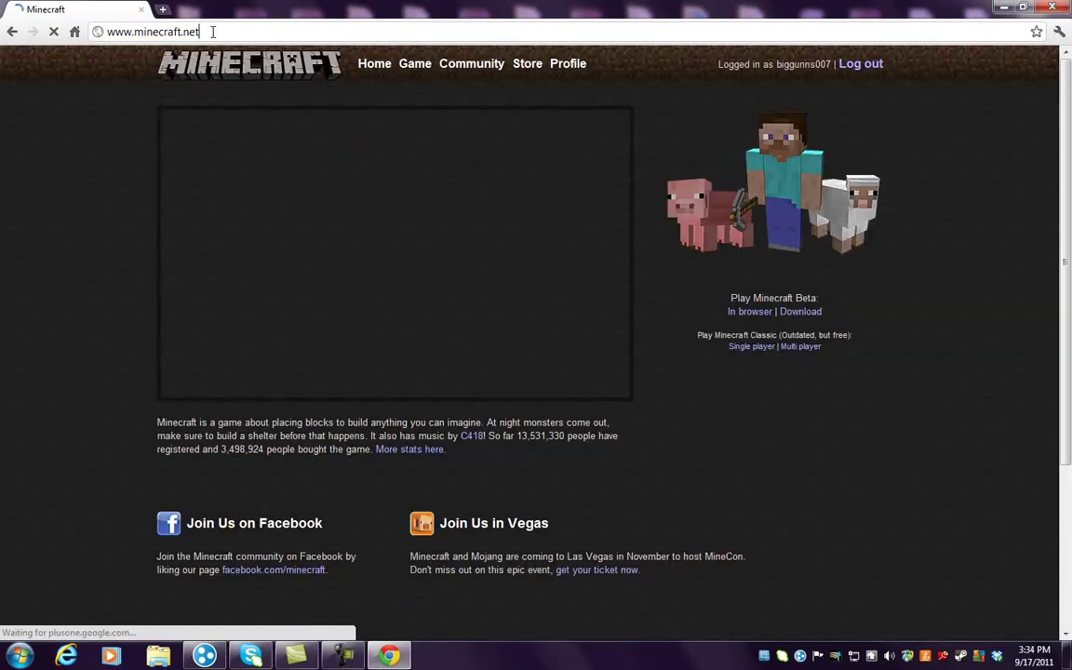
{"action": "left_click_drag", "start_coordinate": [198, 34], "coordinate": [100, 41]}
{"action": "key", "text": "BackSpace"}
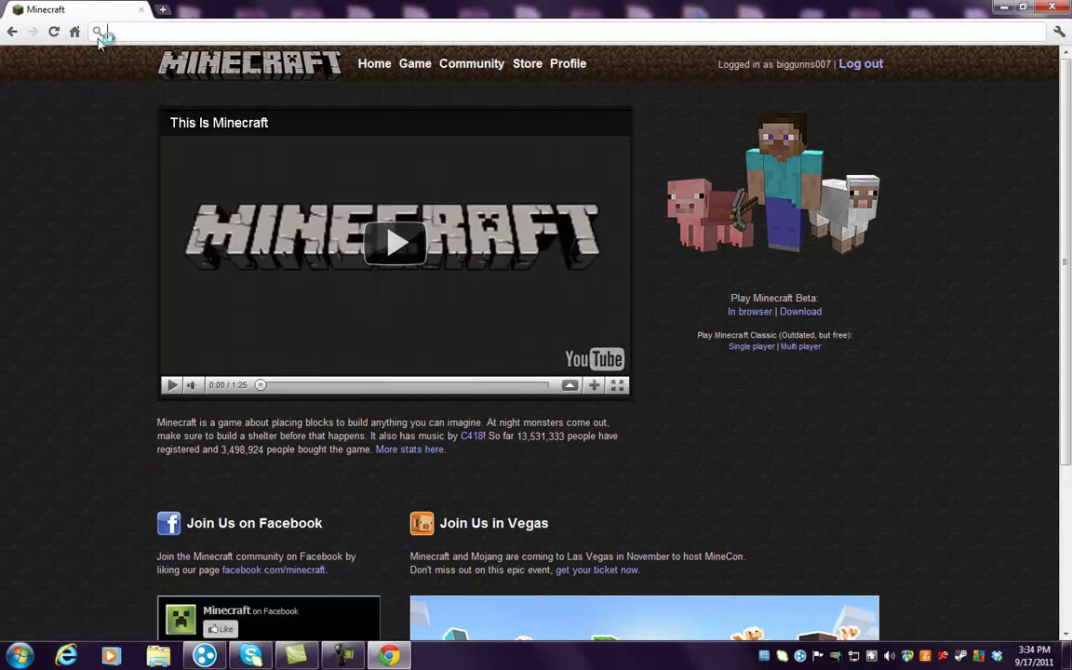
{"action": "type", "text": "minecra"}
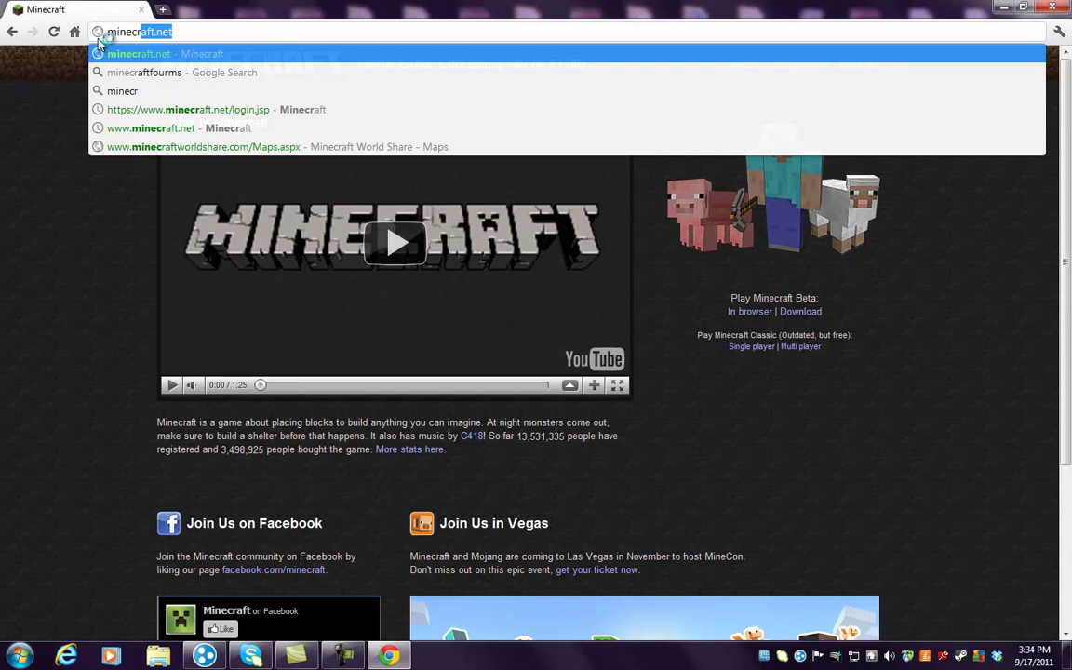
{"action": "type", "text": "ft fu"}
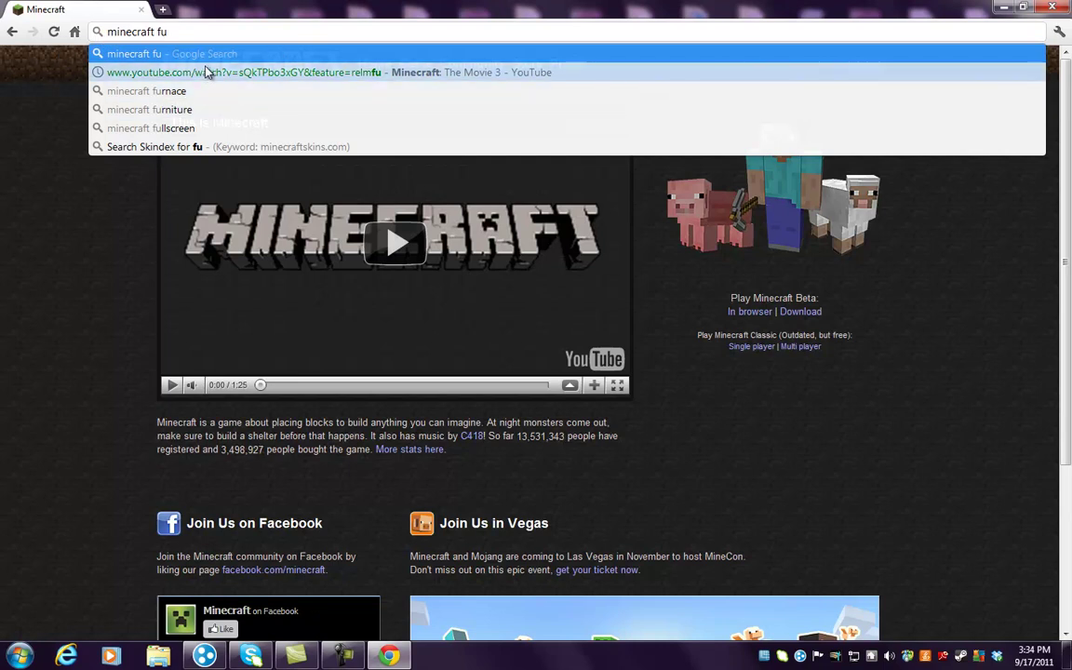
{"action": "key", "text": "BackSpace"}
{"action": "key", "text": "BackSpace"}
{"action": "key", "text": "BackSpace"}
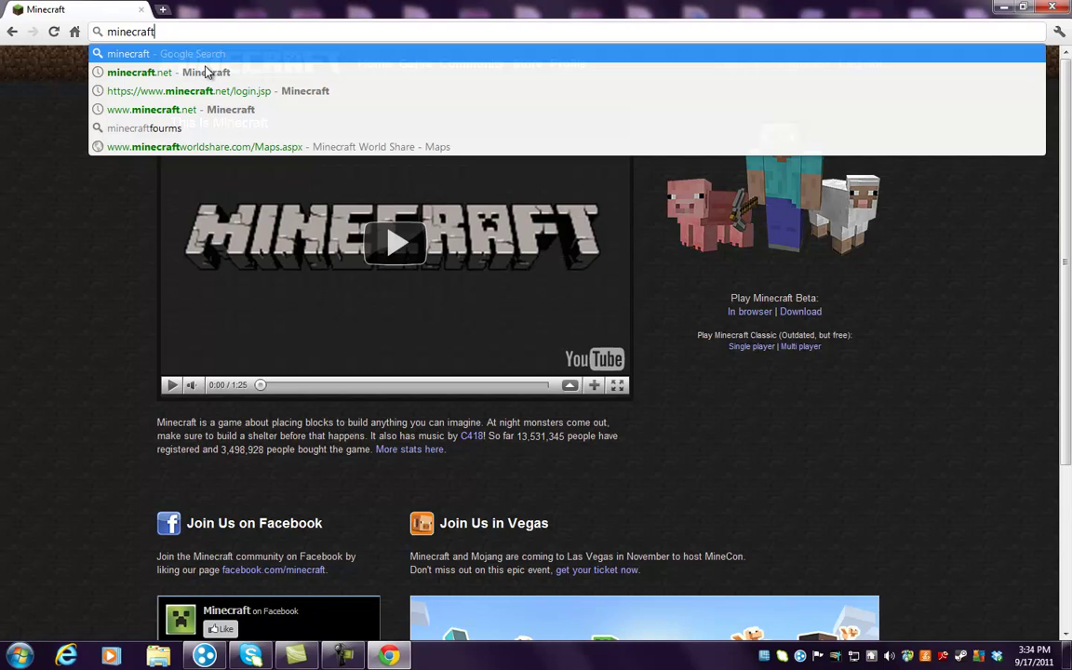
{"action": "type", "text": "f"}
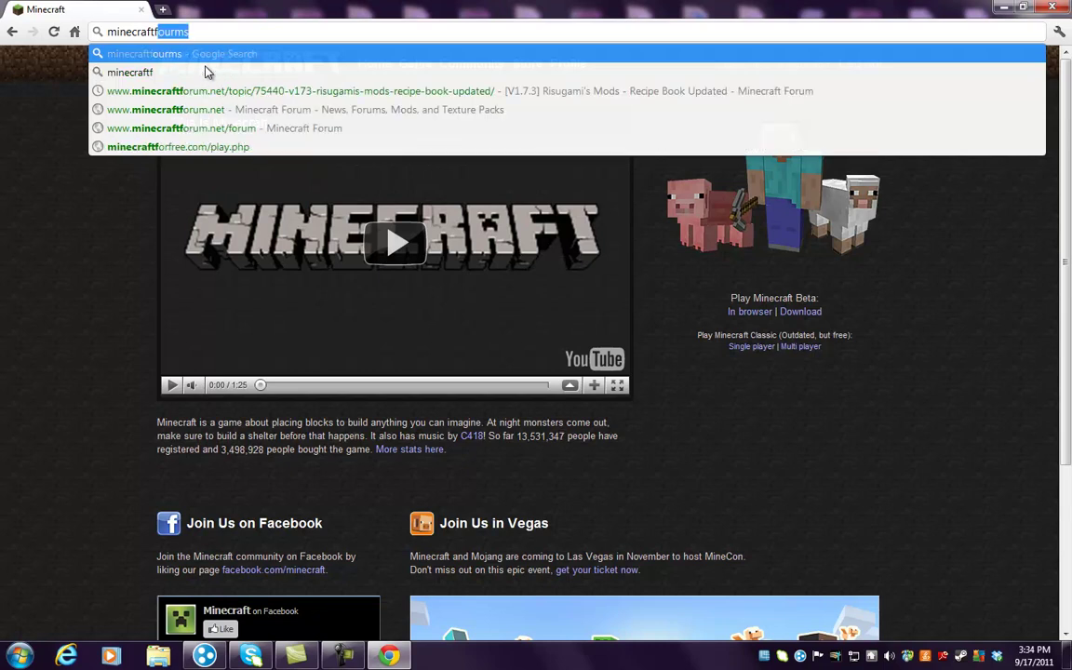
{"action": "type", "text": "urms"}
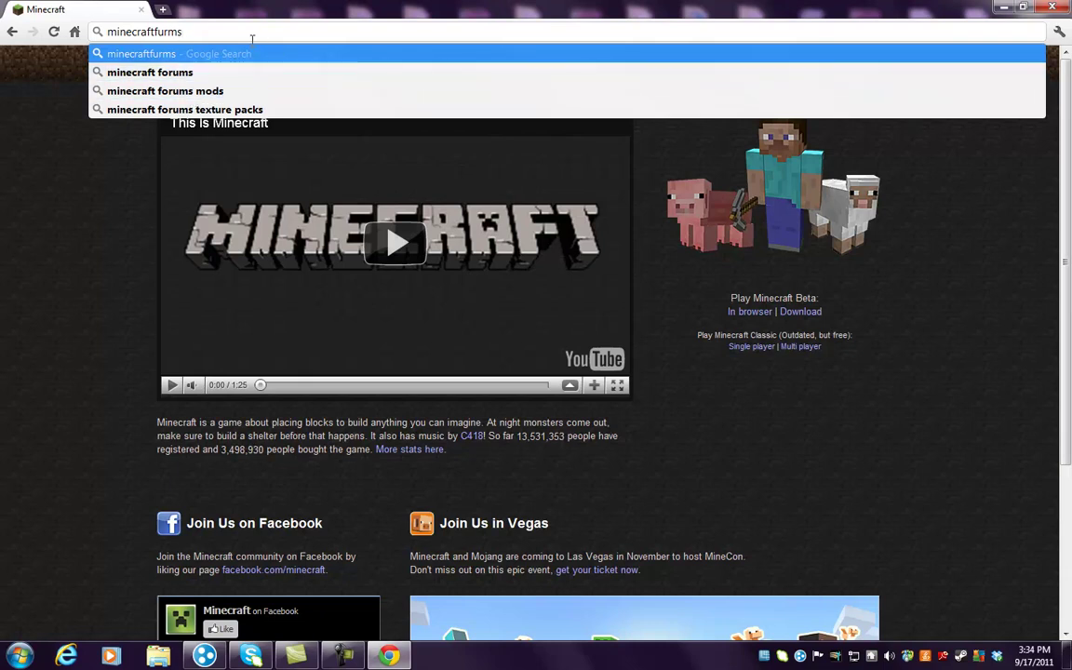
{"action": "key", "text": "Return"}
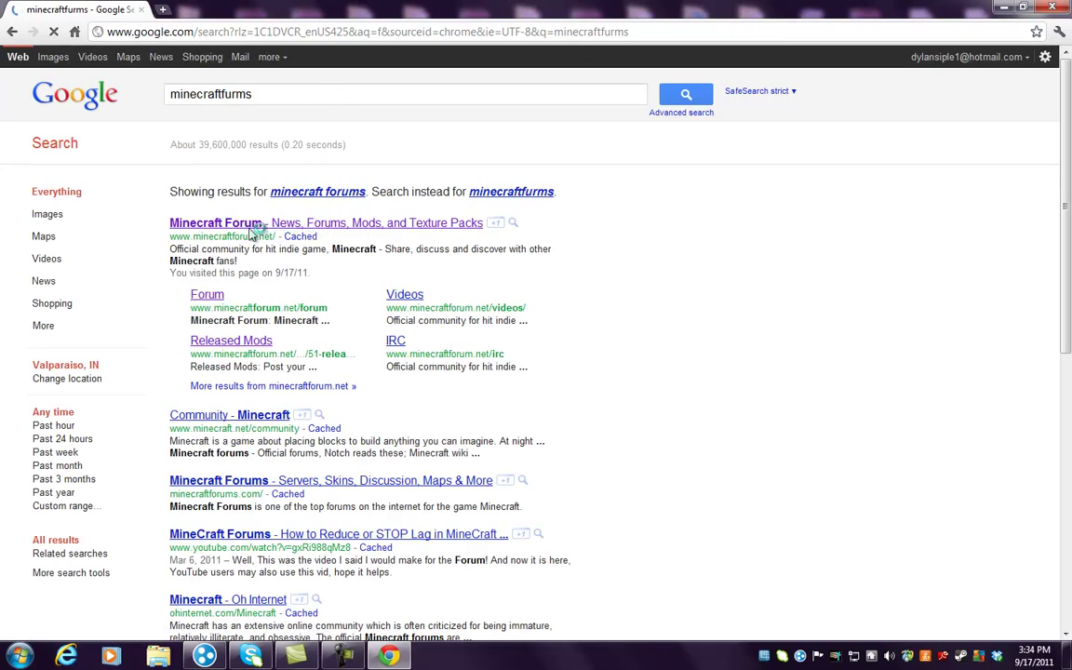
- Open the Minecraft Forum result, go to its Forum index and scroll to Mapping and Modding
{"action": "left_click", "coordinate": [341, 233]}
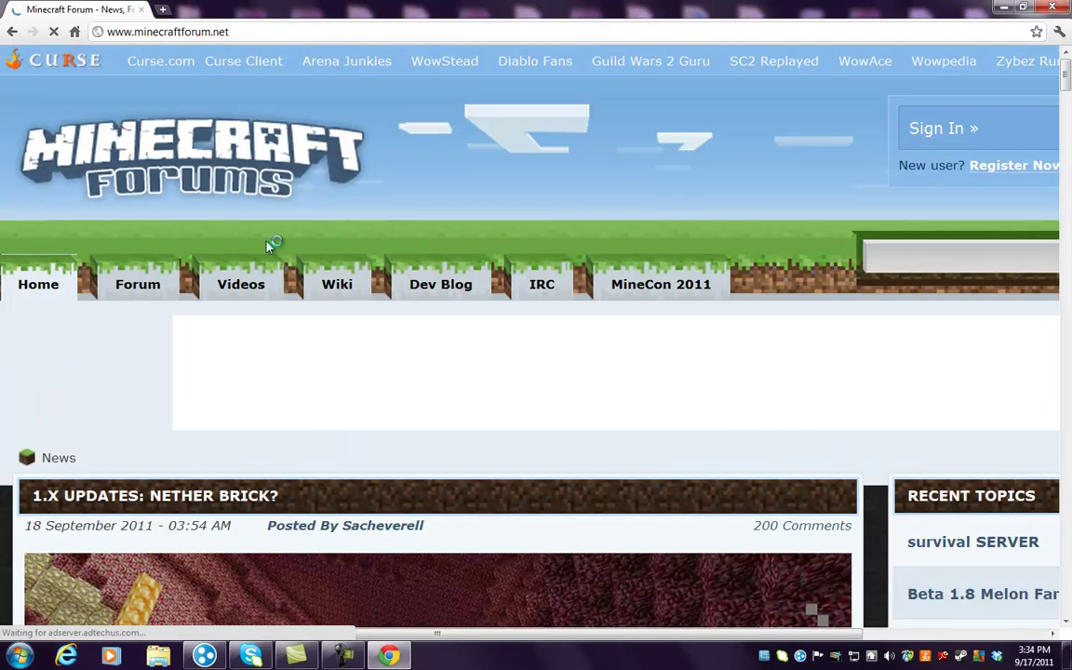
{"action": "left_click", "coordinate": [161, 285]}
{"action": "left_click", "coordinate": [161, 285]}
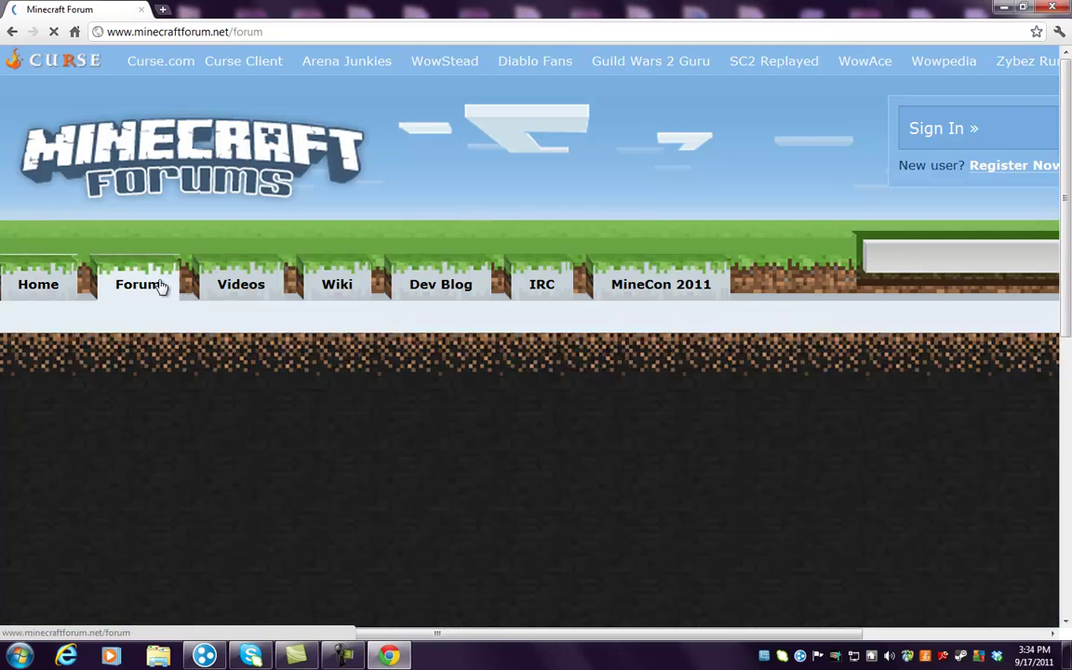
{"action": "scroll", "coordinate": [416, 393], "scroll_direction": "down", "scroll_amount": 6}
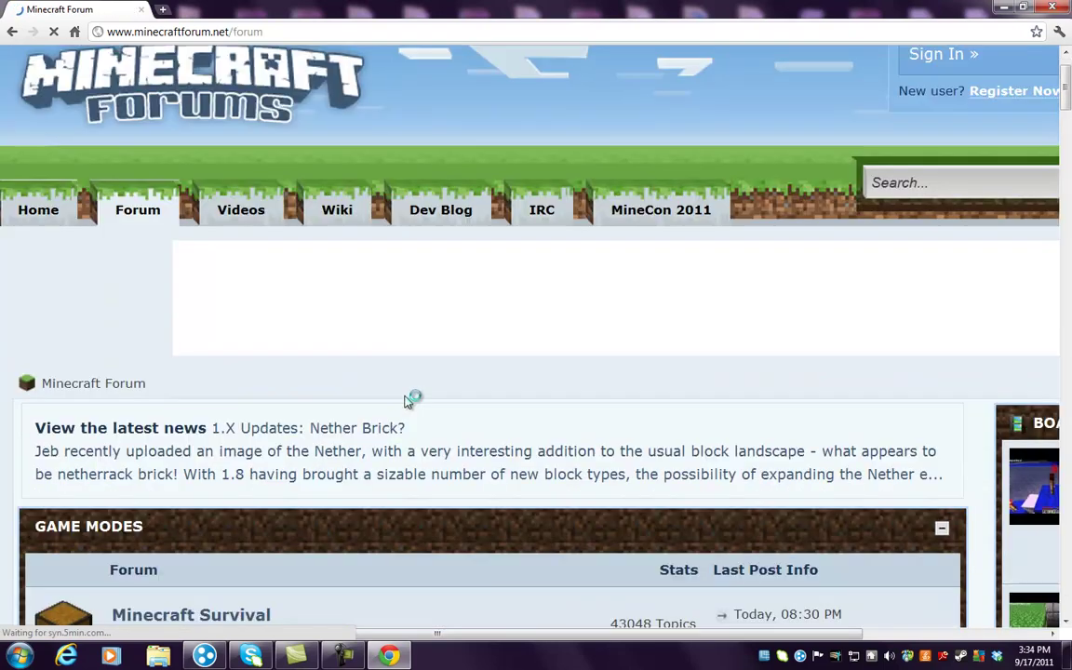
{"action": "scroll", "coordinate": [372, 411], "scroll_direction": "down", "scroll_amount": 8}
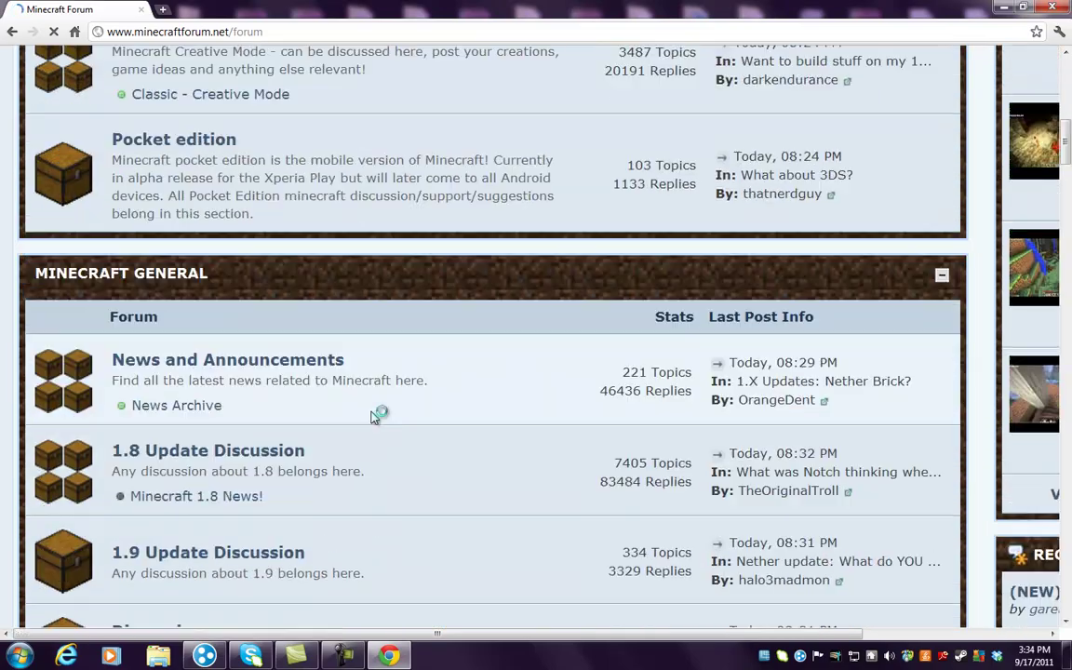
{"action": "scroll", "coordinate": [372, 411], "scroll_direction": "down", "scroll_amount": 8}
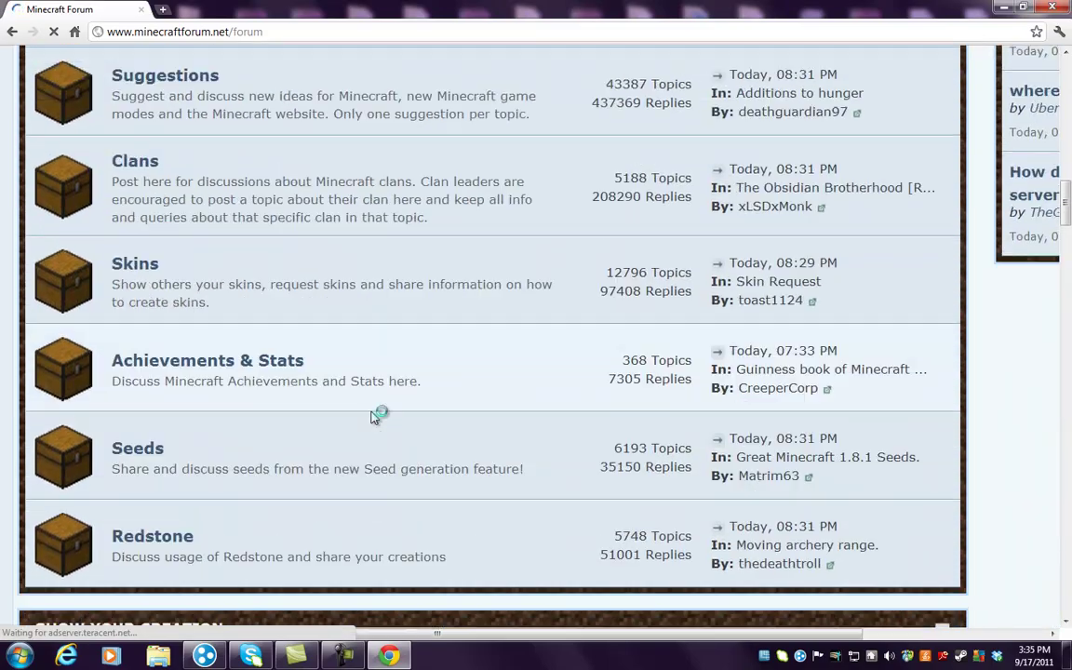
{"action": "scroll", "coordinate": [372, 411], "scroll_direction": "down", "scroll_amount": 8}
{"action": "scroll", "coordinate": [372, 411], "scroll_direction": "down", "scroll_amount": 5}
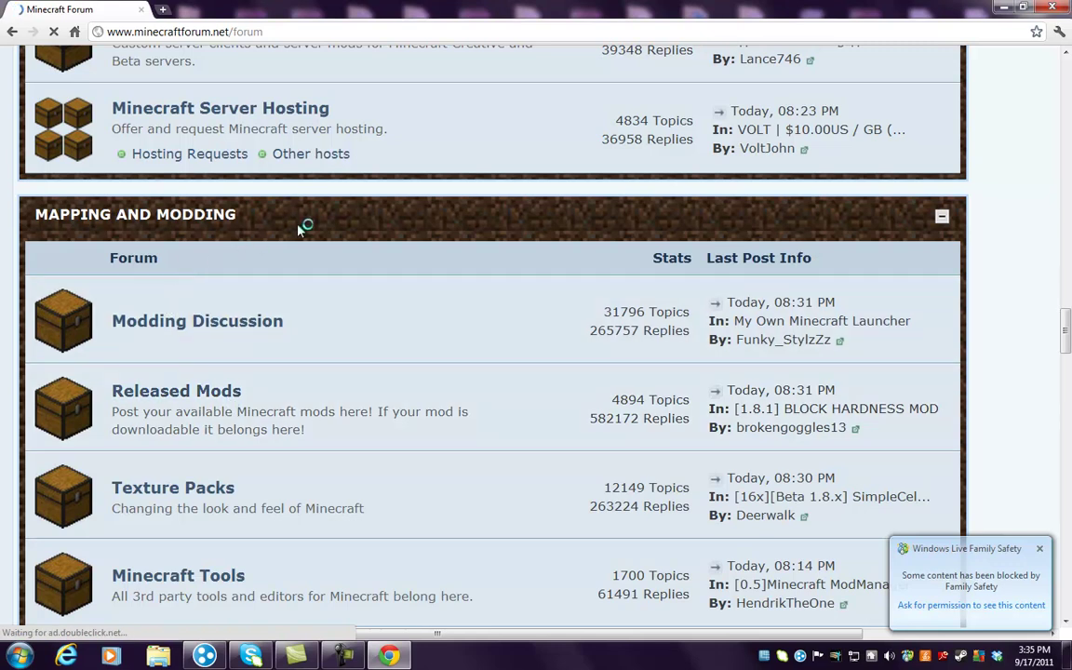
- Open the Released Mods forum and scroll through its threads to Lahwran's ZanMinimap for 1.8 topic
{"action": "left_click", "coordinate": [230, 399]}
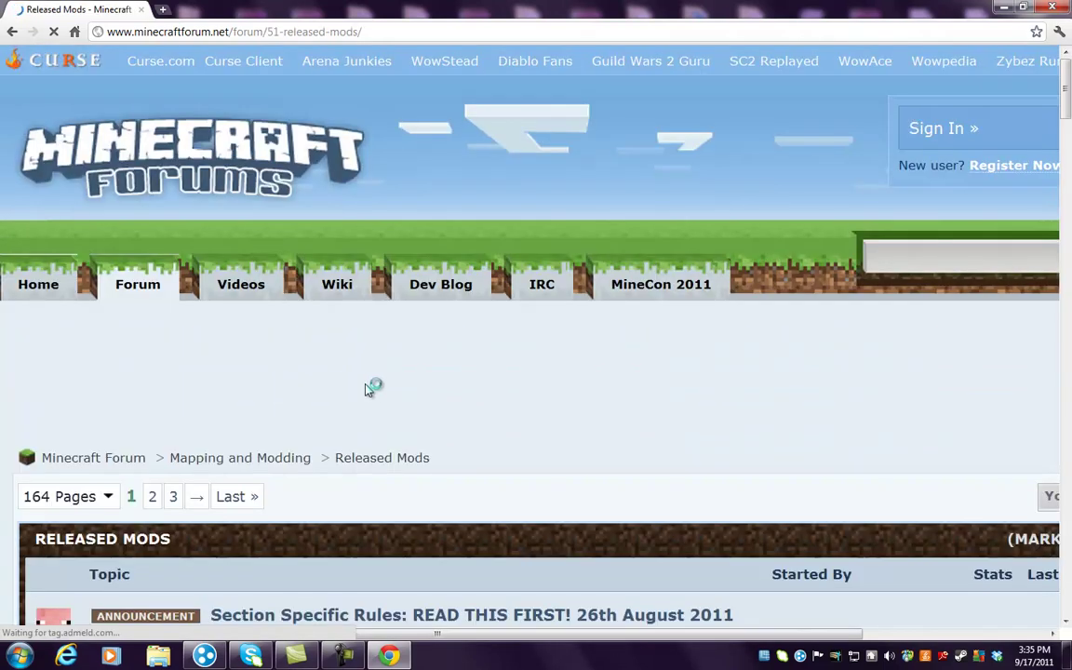
{"action": "scroll", "coordinate": [369, 391], "scroll_direction": "down", "scroll_amount": 4}
{"action": "scroll", "coordinate": [370, 391], "scroll_direction": "down", "scroll_amount": 5}
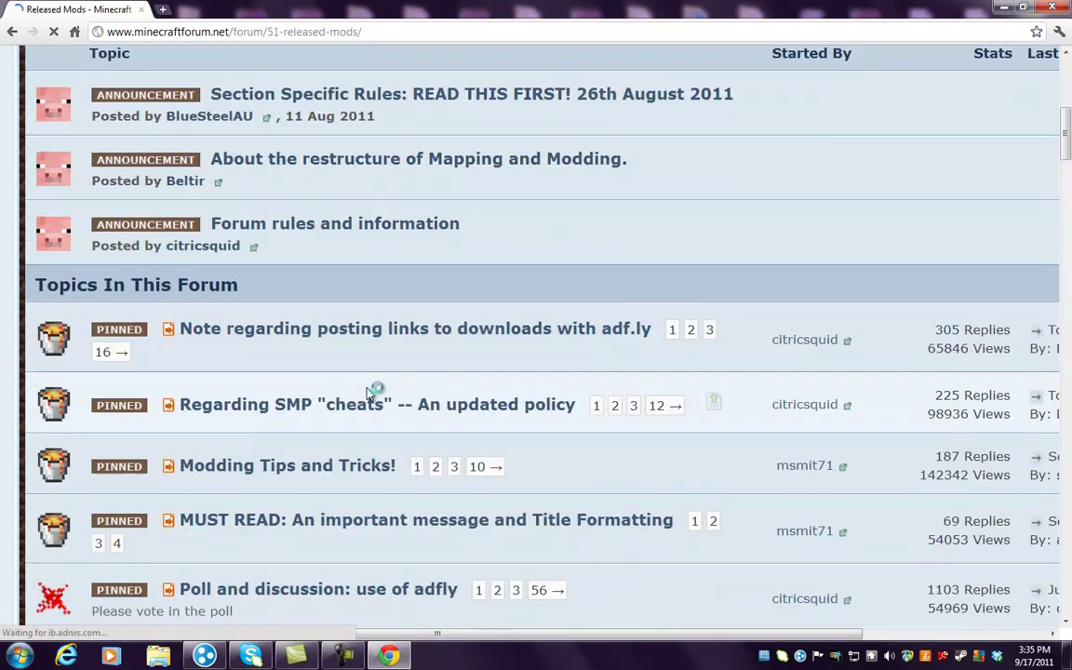
{"action": "scroll", "coordinate": [370, 392], "scroll_direction": "down", "scroll_amount": 1}
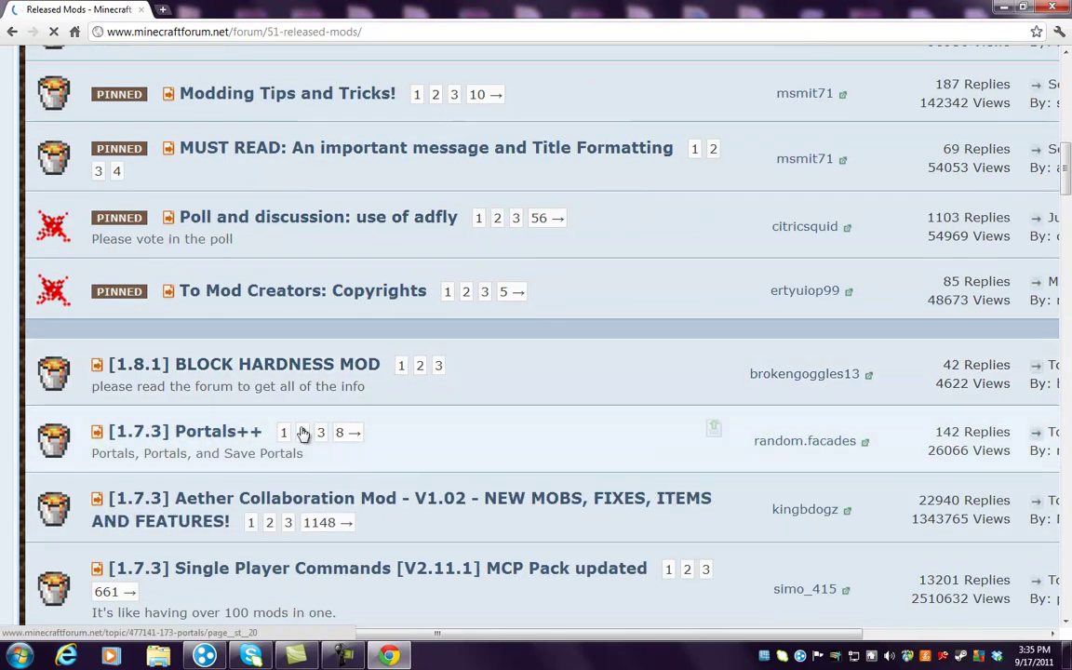
{"action": "scroll", "coordinate": [266, 387], "scroll_direction": "down", "scroll_amount": 1}
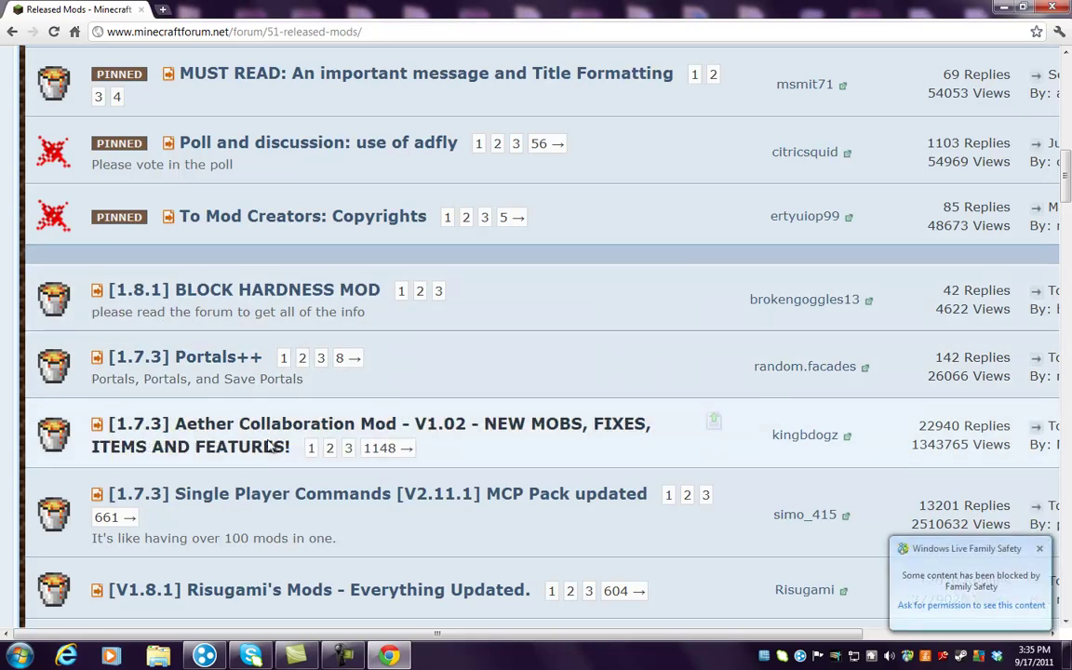
{"action": "scroll", "coordinate": [641, 421], "scroll_direction": "down", "scroll_amount": 1}
{"action": "scroll", "coordinate": [270, 516], "scroll_direction": "down", "scroll_amount": 1}
{"action": "scroll", "coordinate": [267, 517], "scroll_direction": "down", "scroll_amount": 1}
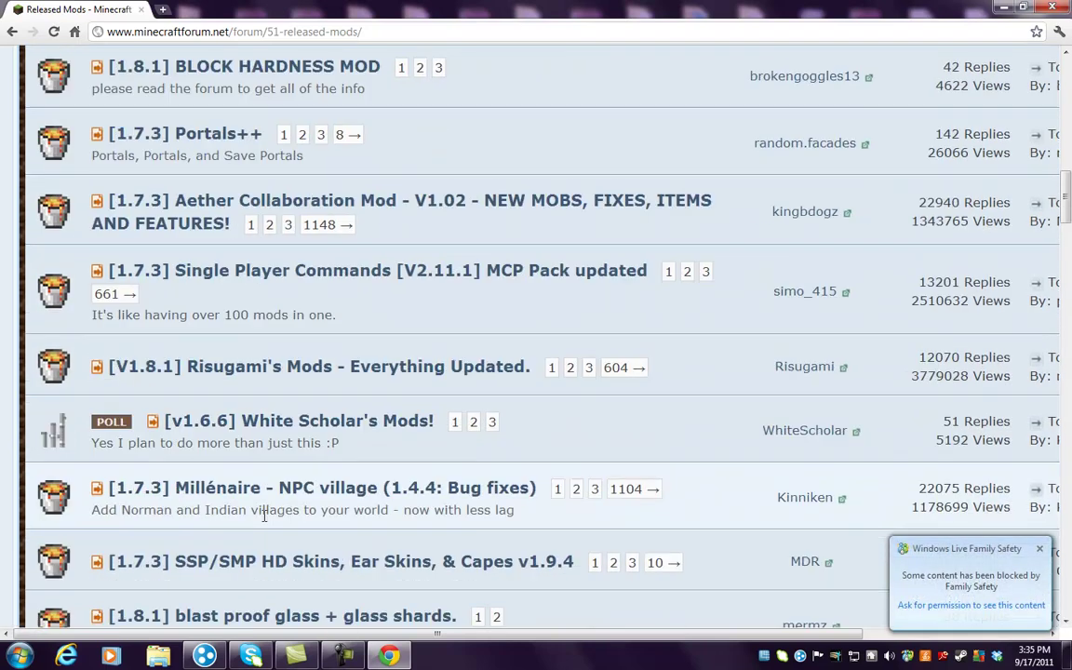
{"action": "scroll", "coordinate": [266, 517], "scroll_direction": "down", "scroll_amount": 3}
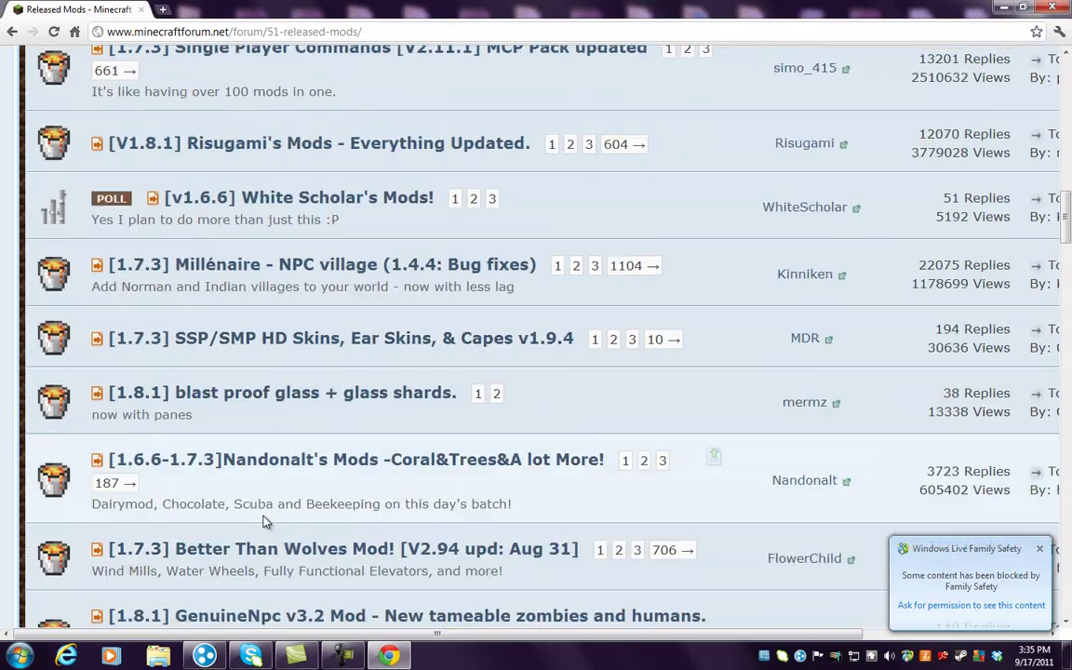
{"action": "scroll", "coordinate": [264, 522], "scroll_direction": "down", "scroll_amount": 1}
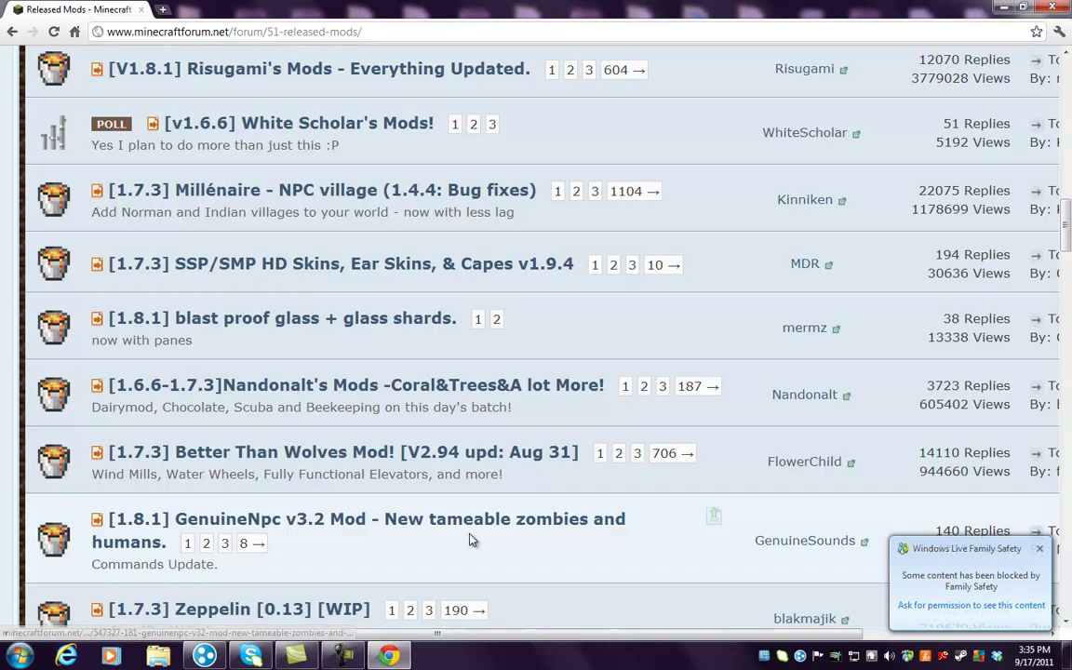
{"action": "scroll", "coordinate": [465, 523], "scroll_direction": "down", "scroll_amount": 1}
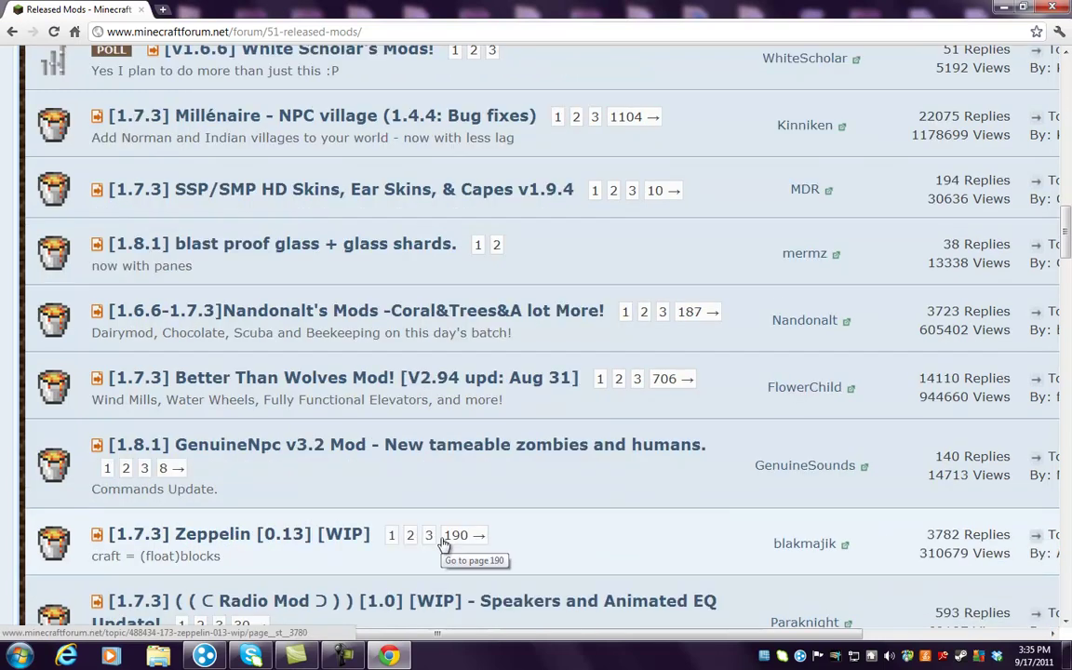
{"action": "scroll", "coordinate": [444, 545], "scroll_direction": "down", "scroll_amount": 1}
{"action": "scroll", "coordinate": [443, 544], "scroll_direction": "down", "scroll_amount": 1}
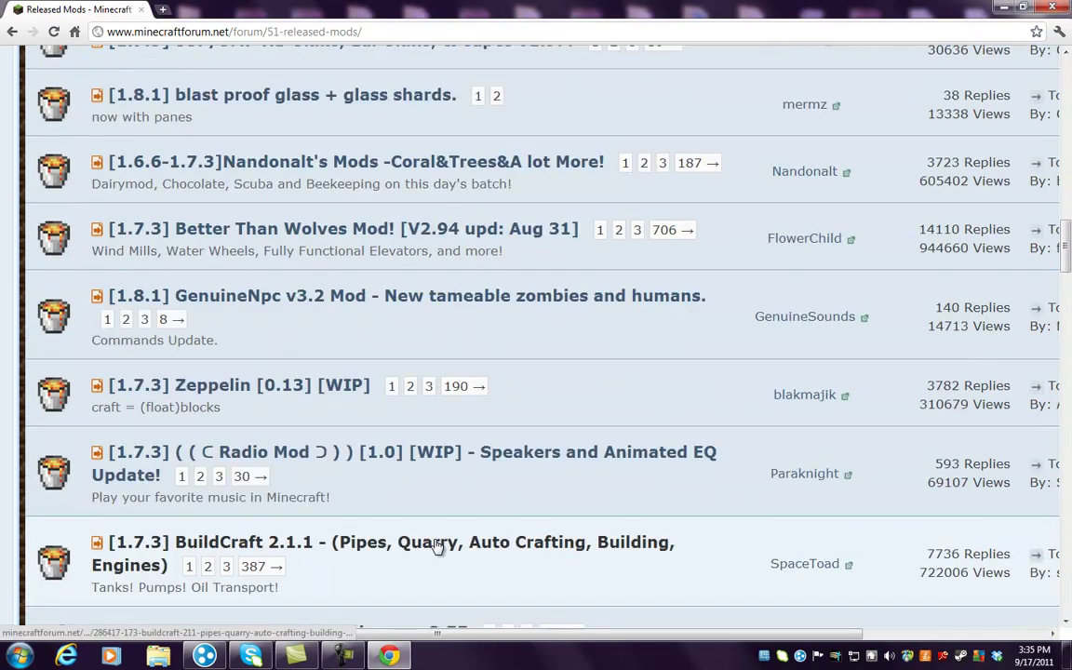
{"action": "scroll", "coordinate": [430, 550], "scroll_direction": "down", "scroll_amount": 1}
{"action": "scroll", "coordinate": [430, 551], "scroll_direction": "down", "scroll_amount": 2}
{"action": "scroll", "coordinate": [429, 547], "scroll_direction": "down", "scroll_amount": 1}
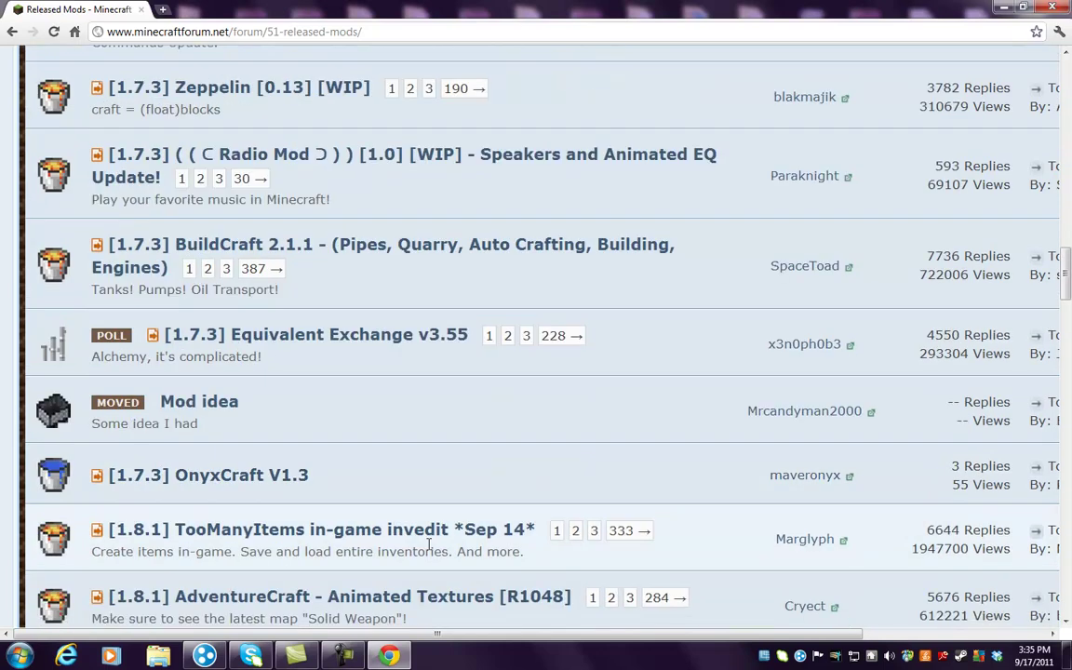
{"action": "scroll", "coordinate": [430, 549], "scroll_direction": "down", "scroll_amount": 1}
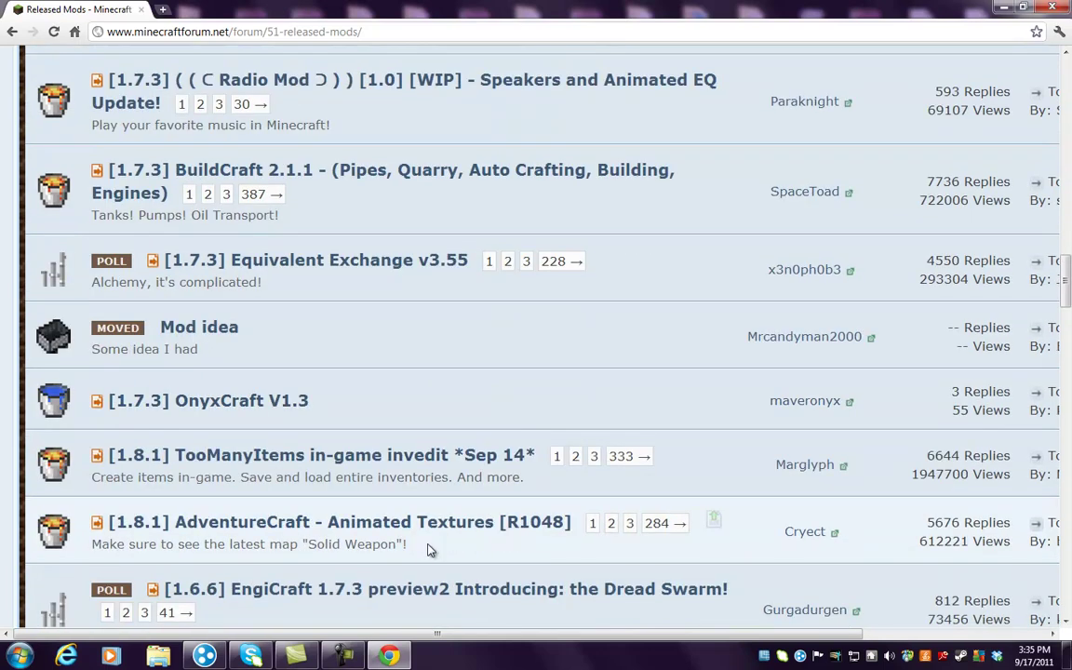
{"action": "scroll", "coordinate": [430, 549], "scroll_direction": "down", "scroll_amount": 3}
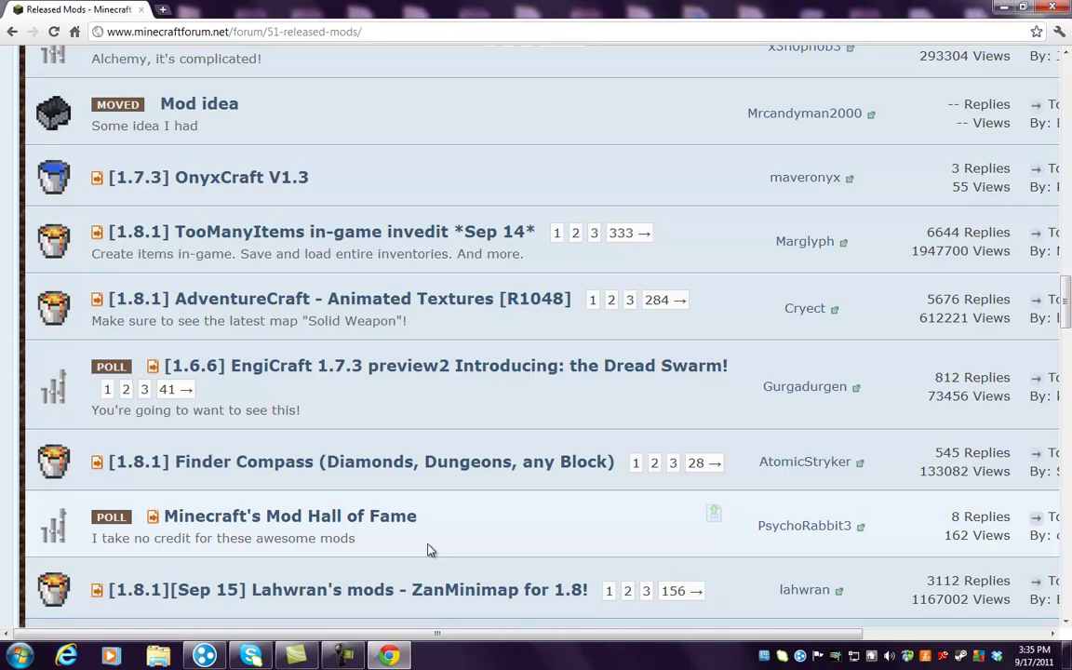
{"action": "scroll", "coordinate": [430, 550], "scroll_direction": "down", "scroll_amount": 2}
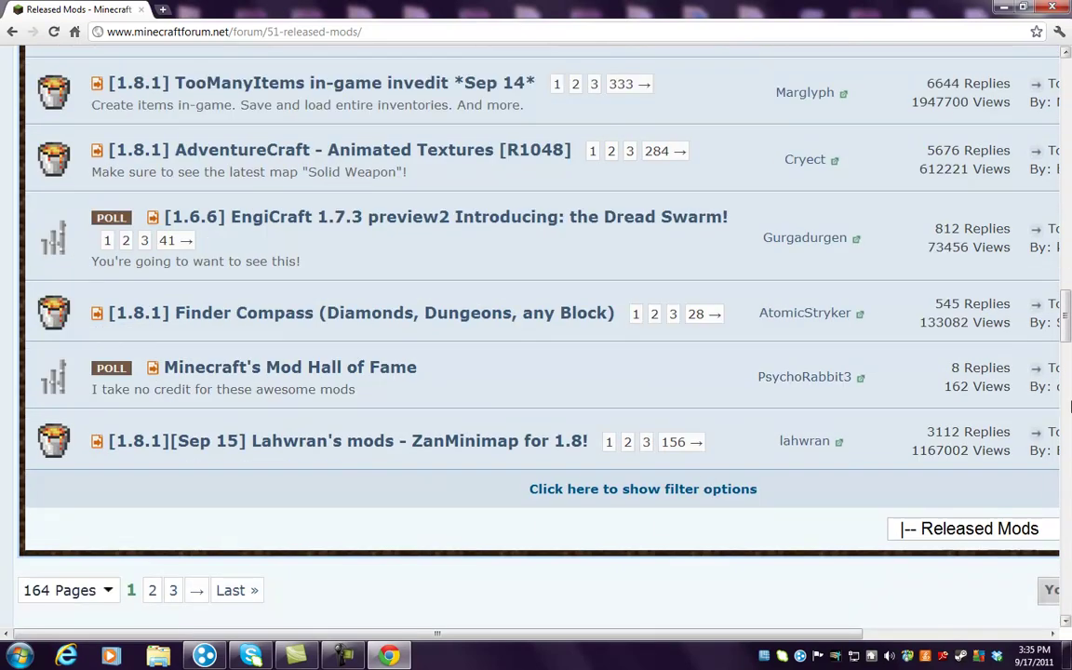
{"action": "scroll", "coordinate": [1066, 316], "scroll_direction": "up", "scroll_amount": 2}
{"action": "left_click_drag", "start_coordinate": [1067, 318], "coordinate": [1069, 213]}
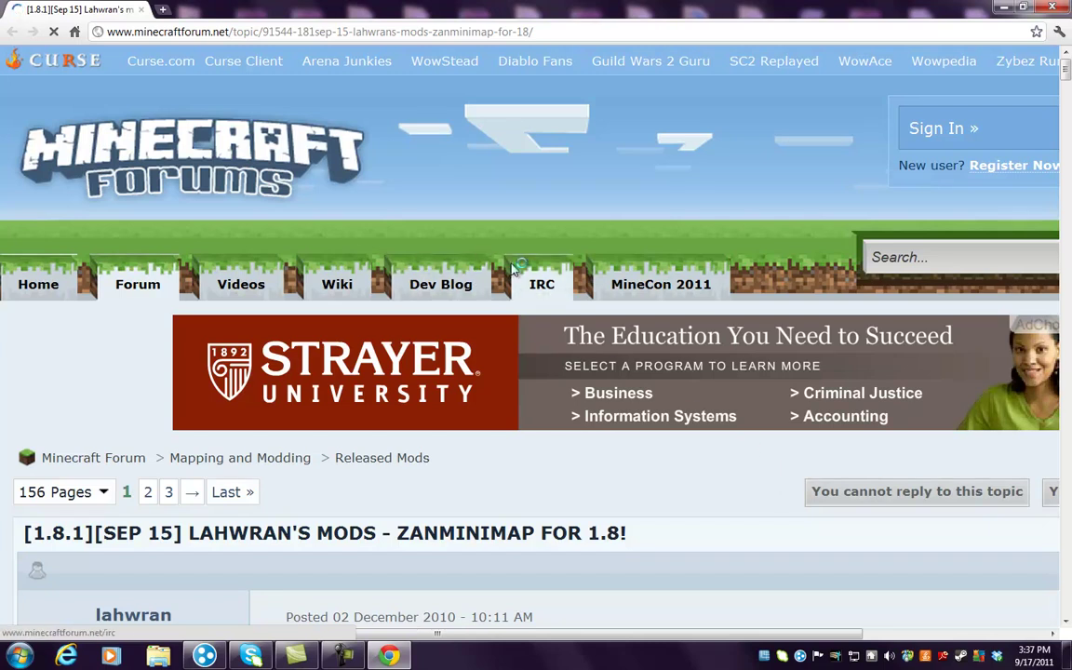
- Load the mistyped address 'minecratfourms.net/zans mini map', which lands on a Frontier search page
{"action": "left_click", "coordinate": [262, 36]}
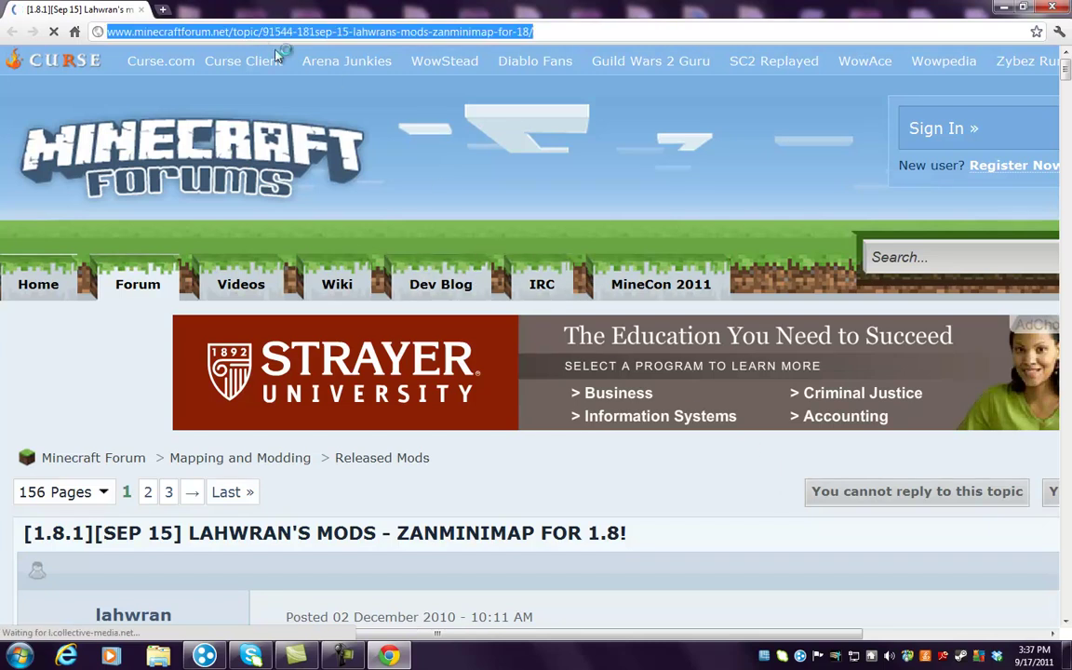
{"action": "type", "text": "mi"}
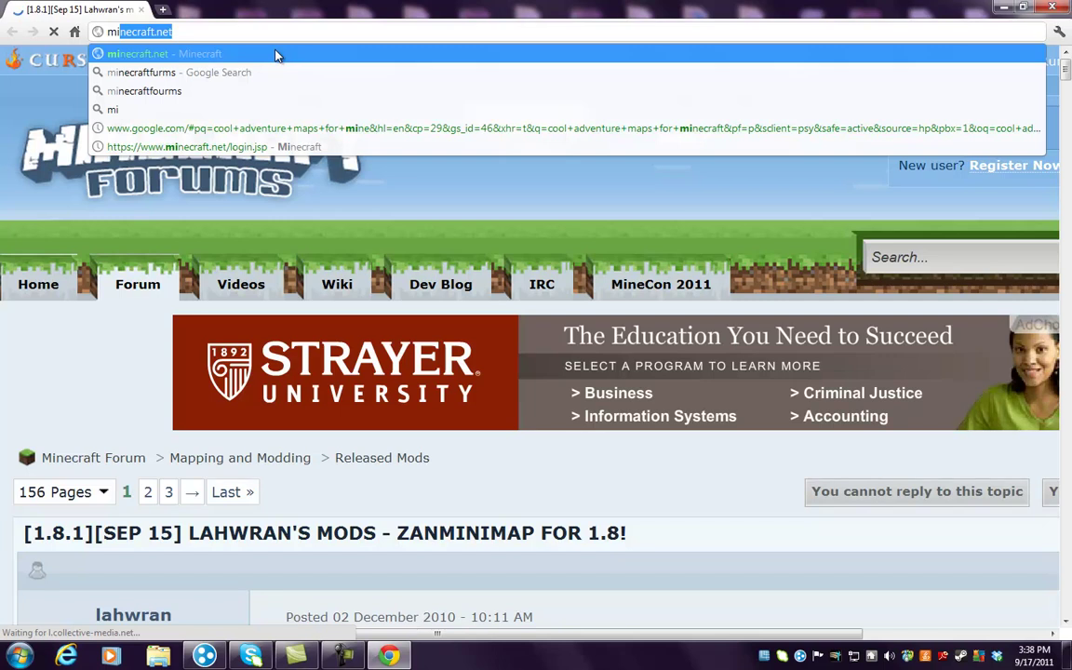
{"action": "type", "text": "necra"}
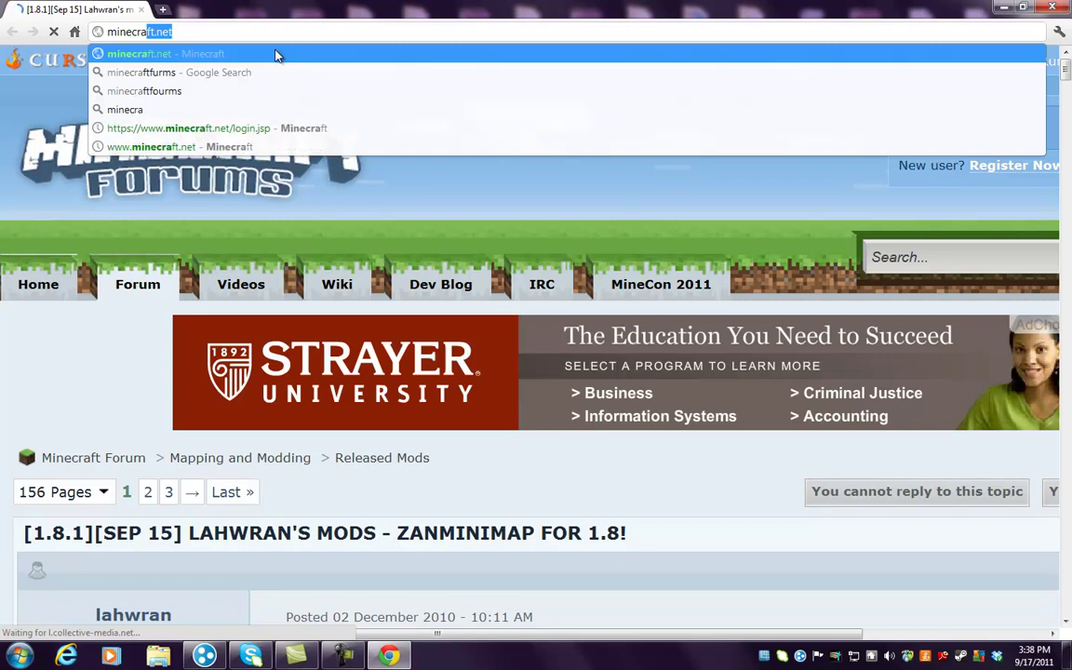
{"action": "type", "text": "ft"}
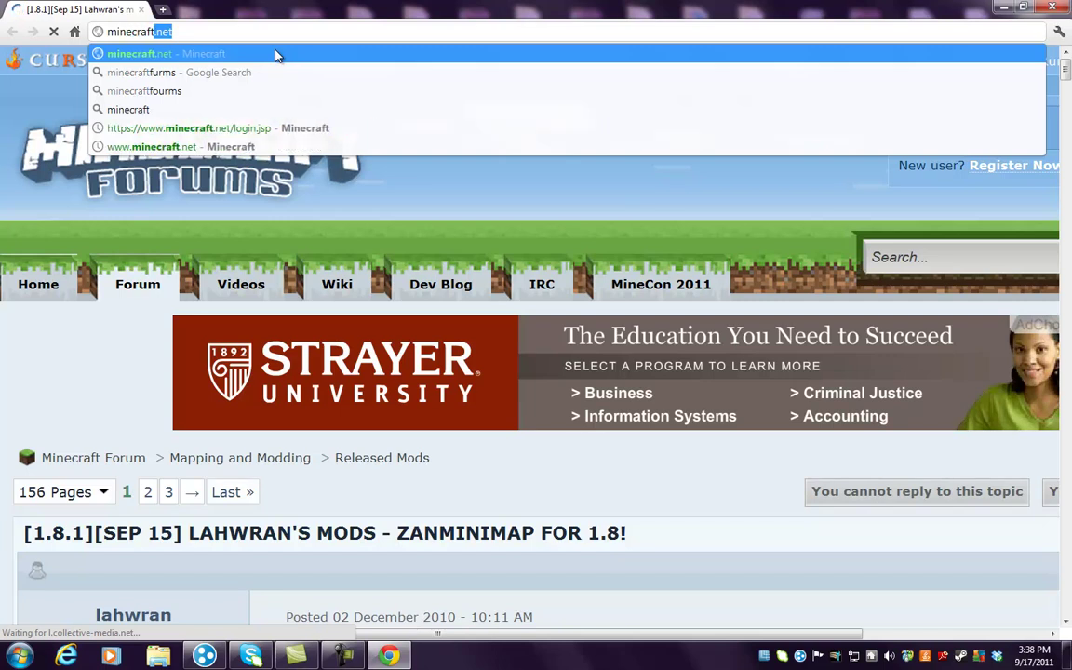
{"action": "key", "text": "BackSpace"}
{"action": "key", "text": "BackSpace"}
{"action": "key", "text": "BackSpace"}
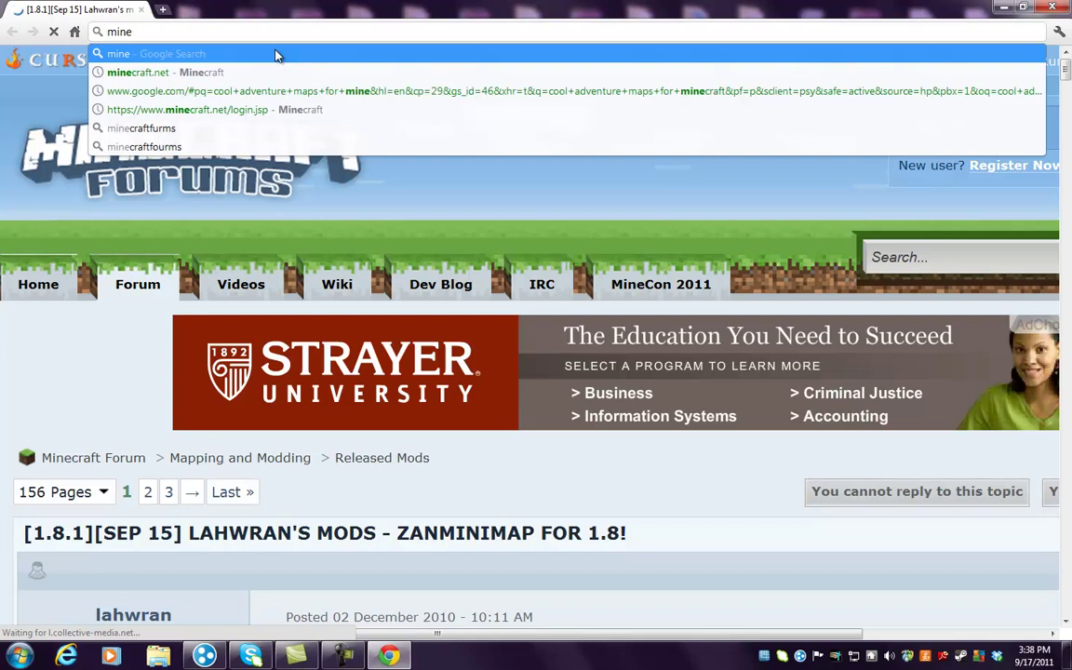
{"action": "type", "text": "cra"}
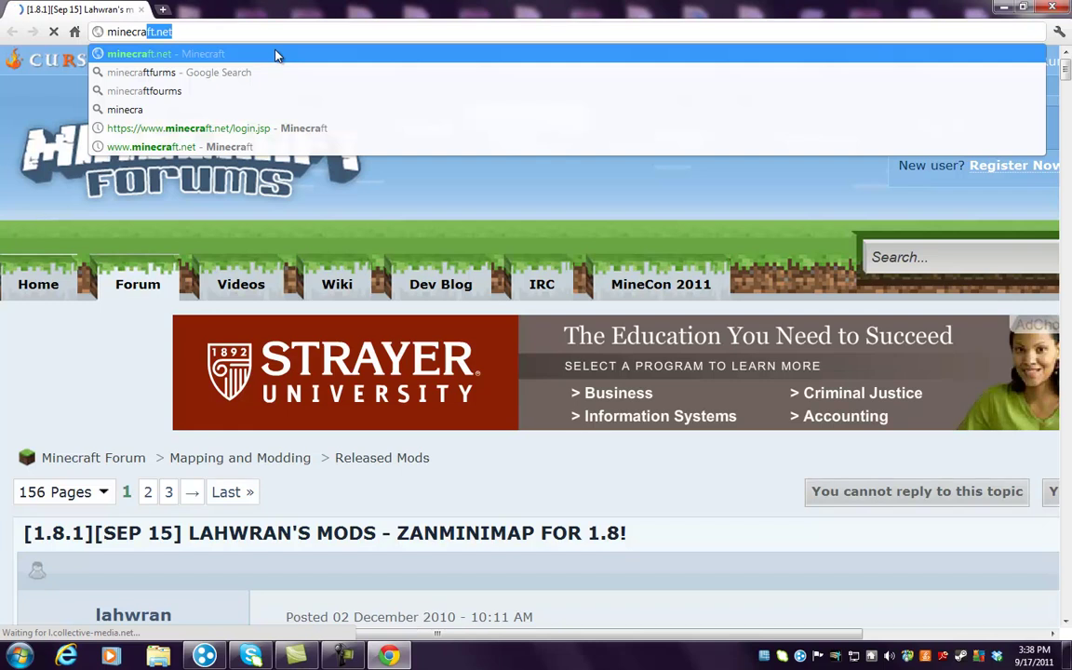
{"action": "type", "text": "tfourms.n"}
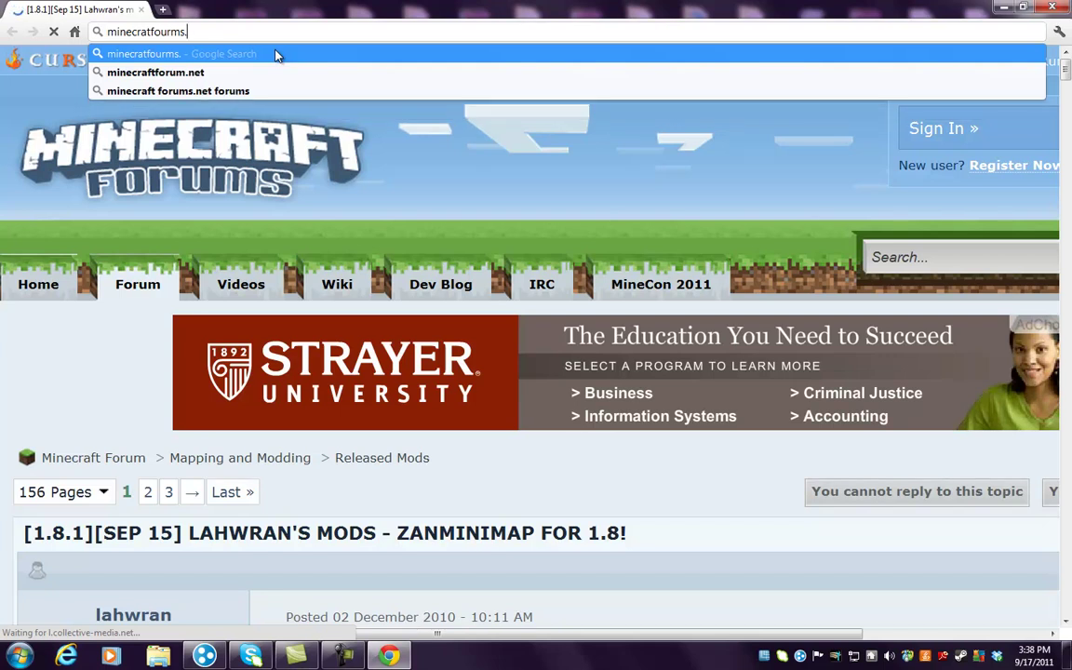
{"action": "type", "text": "et"}
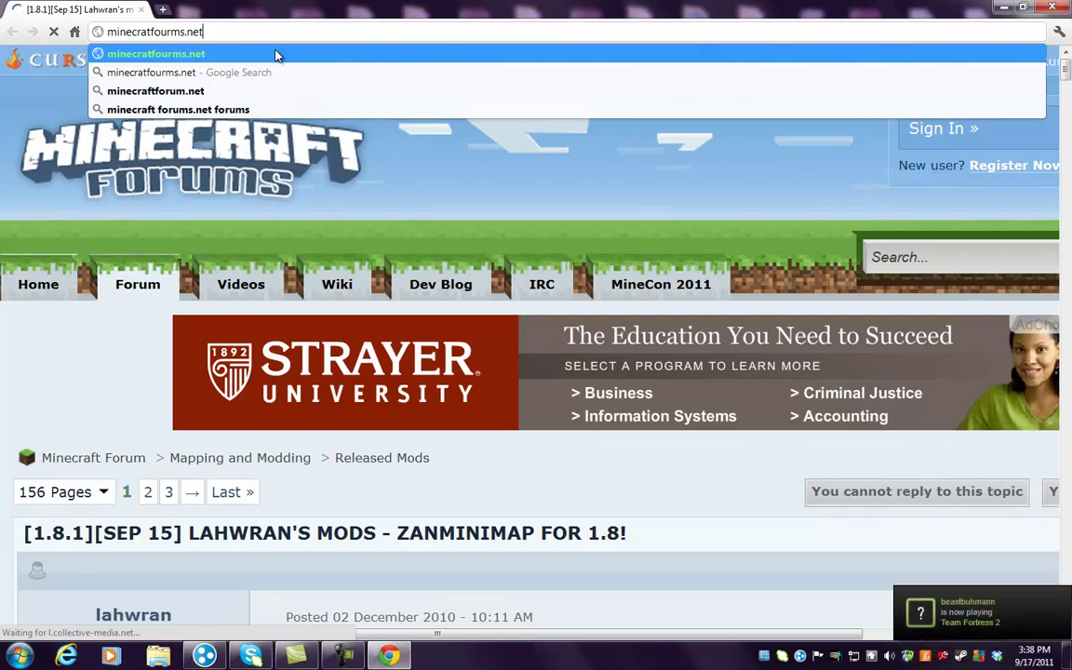
{"action": "type", "text": "/"}
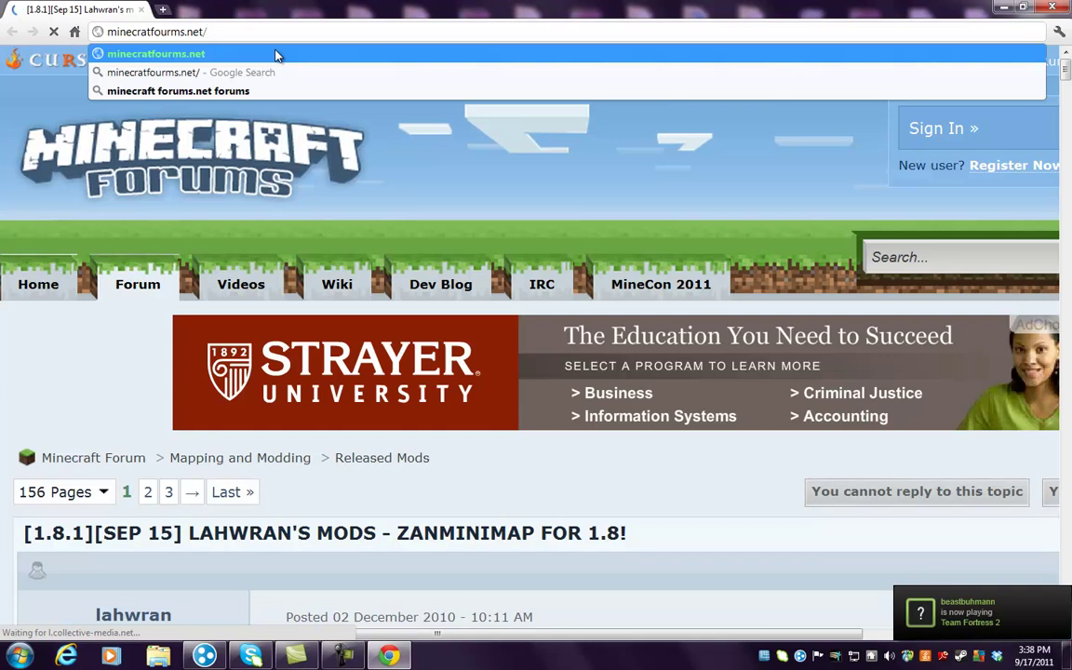
{"action": "type", "text": "za"}
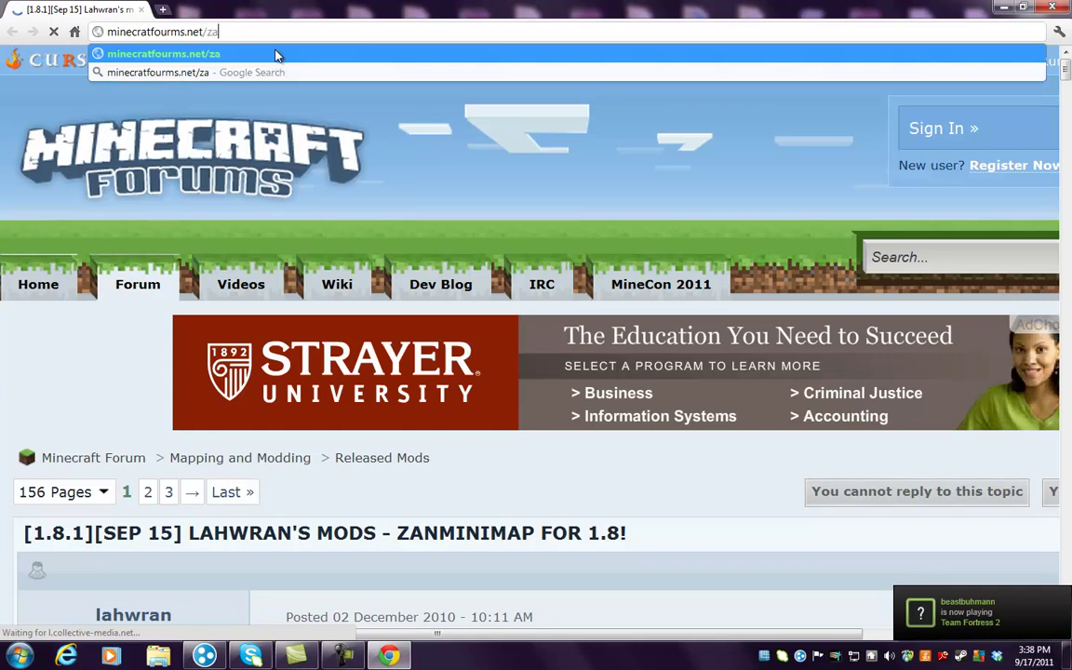
{"action": "type", "text": "ns mi"}
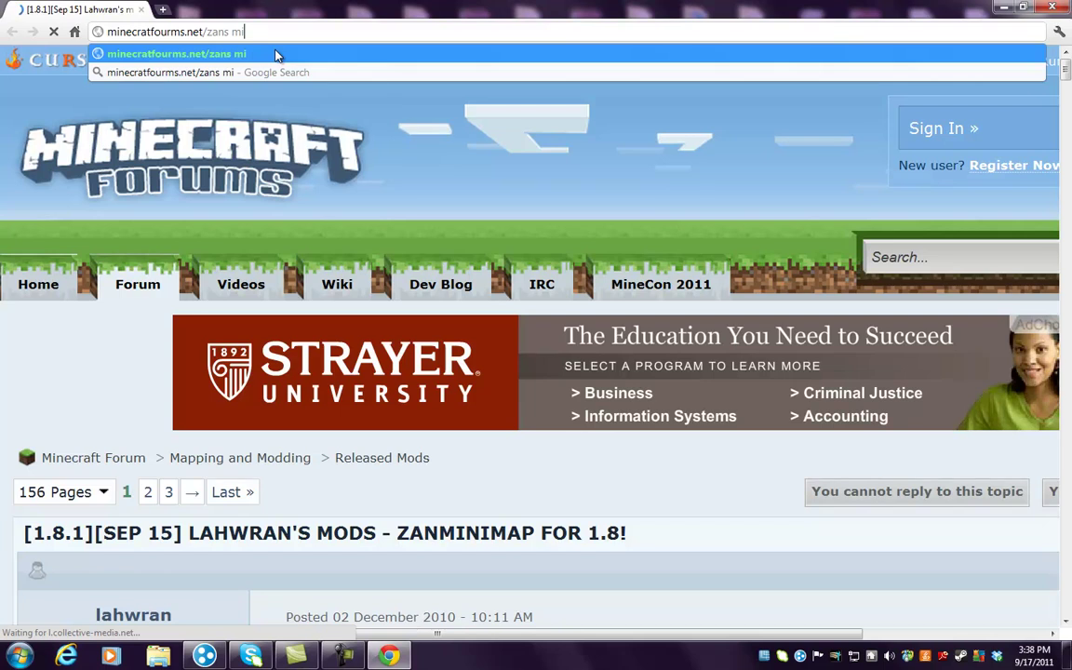
{"action": "type", "text": "ni map"}
{"action": "left_click", "coordinate": [275, 55]}
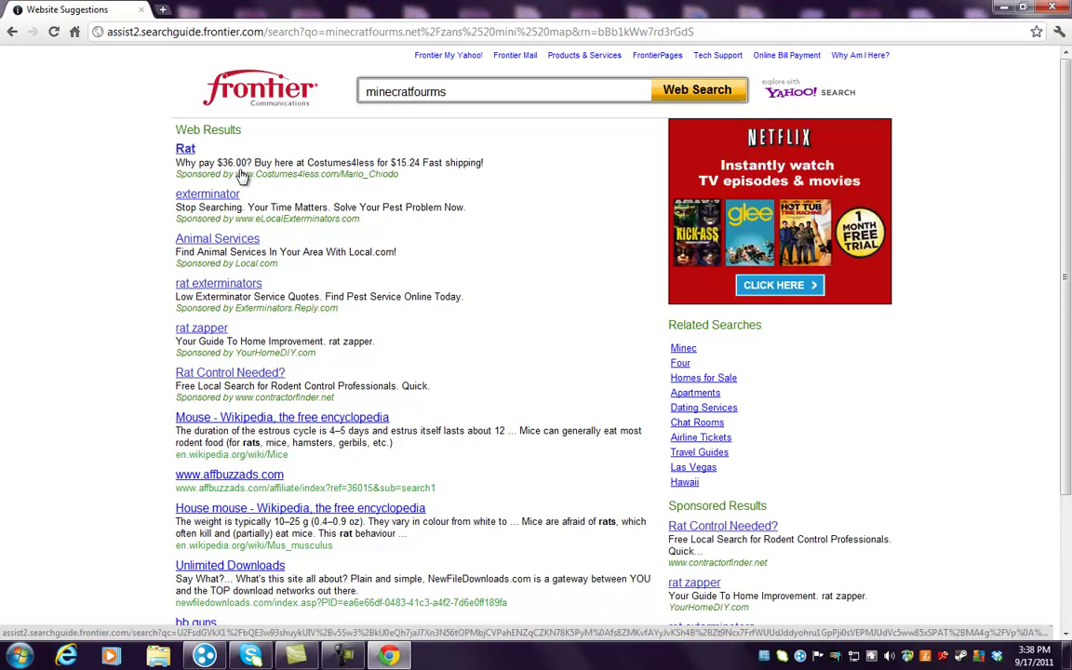
- Return to the ZanMinimap topic and download ZanMinimap0.10.6c-1.8.zip from the first post
{"action": "left_click", "coordinate": [11, 34]}
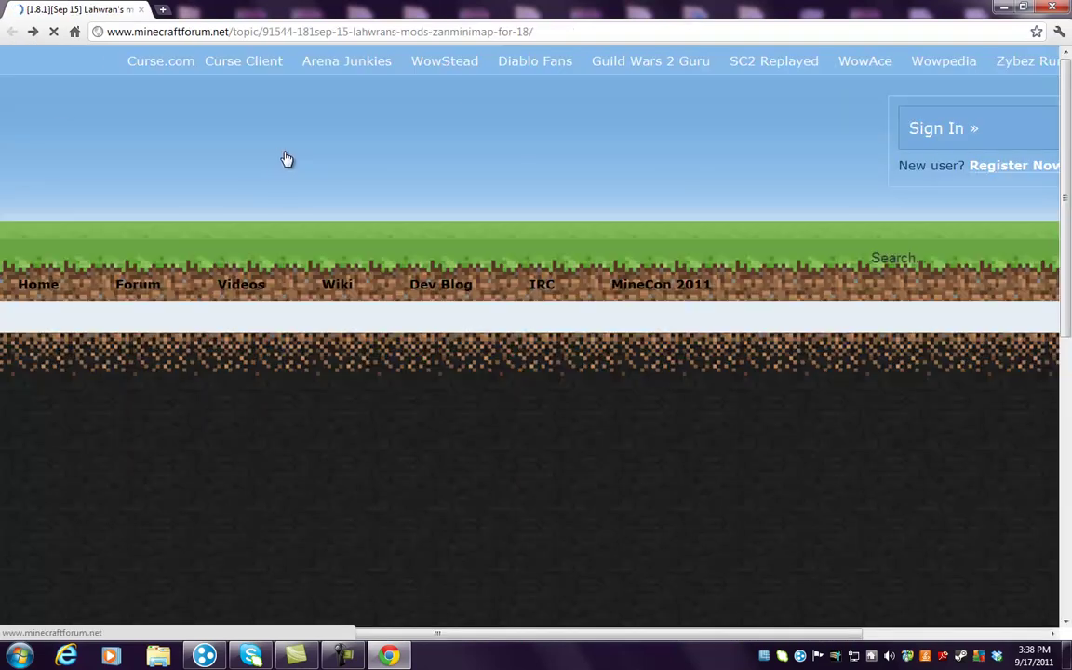
{"action": "scroll", "coordinate": [474, 478], "scroll_direction": "down", "scroll_amount": 6}
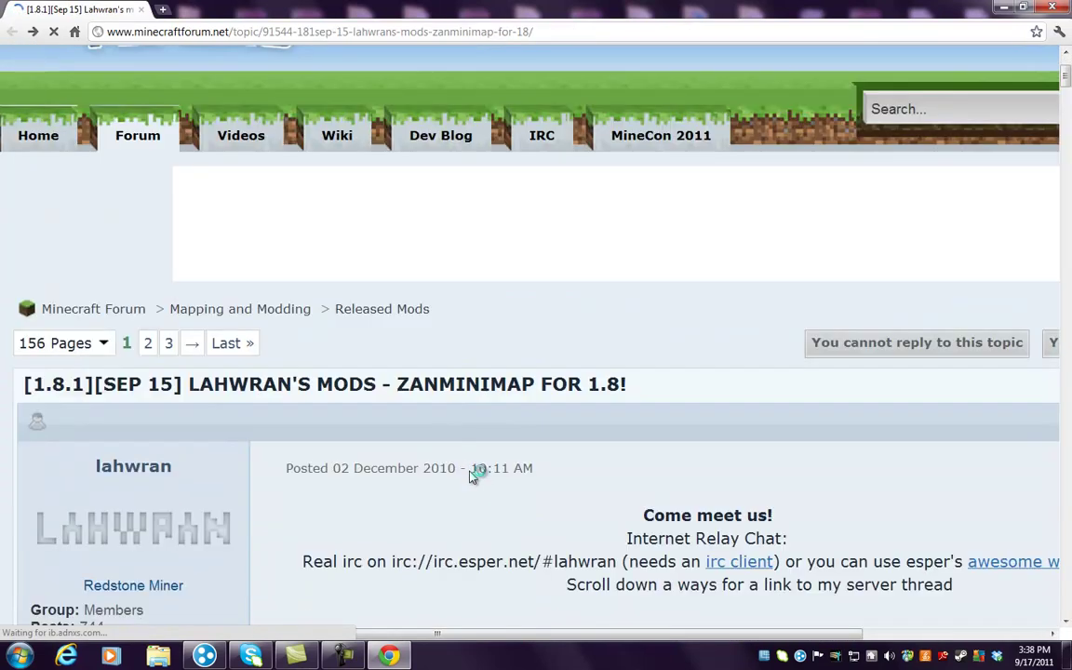
{"action": "scroll", "coordinate": [670, 456], "scroll_direction": "down", "scroll_amount": 5}
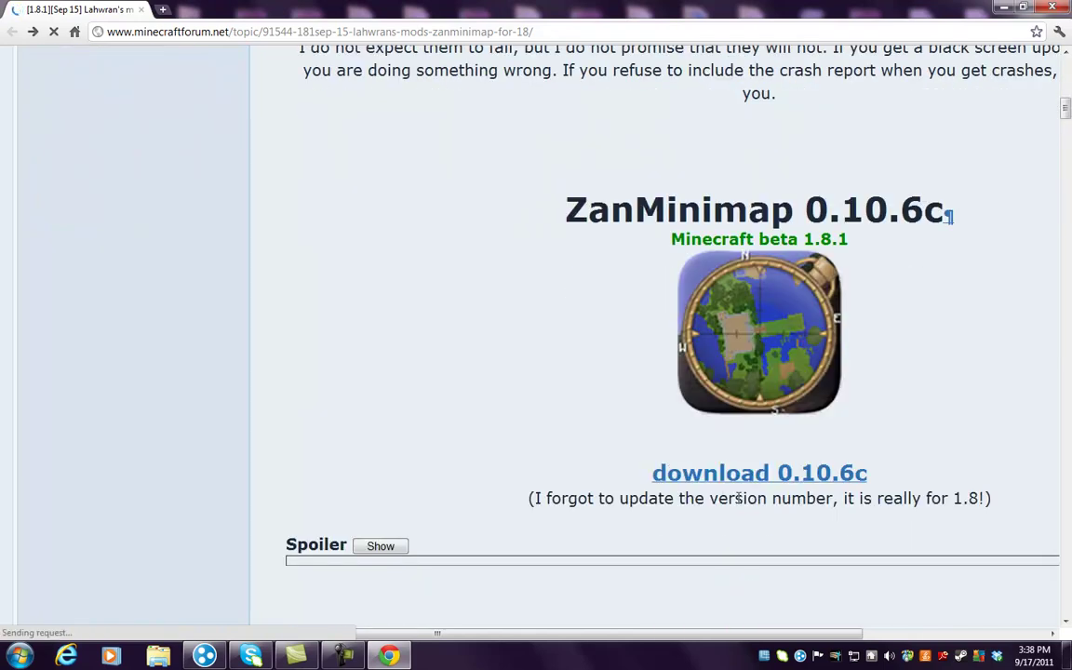
{"action": "left_click", "coordinate": [756, 473]}
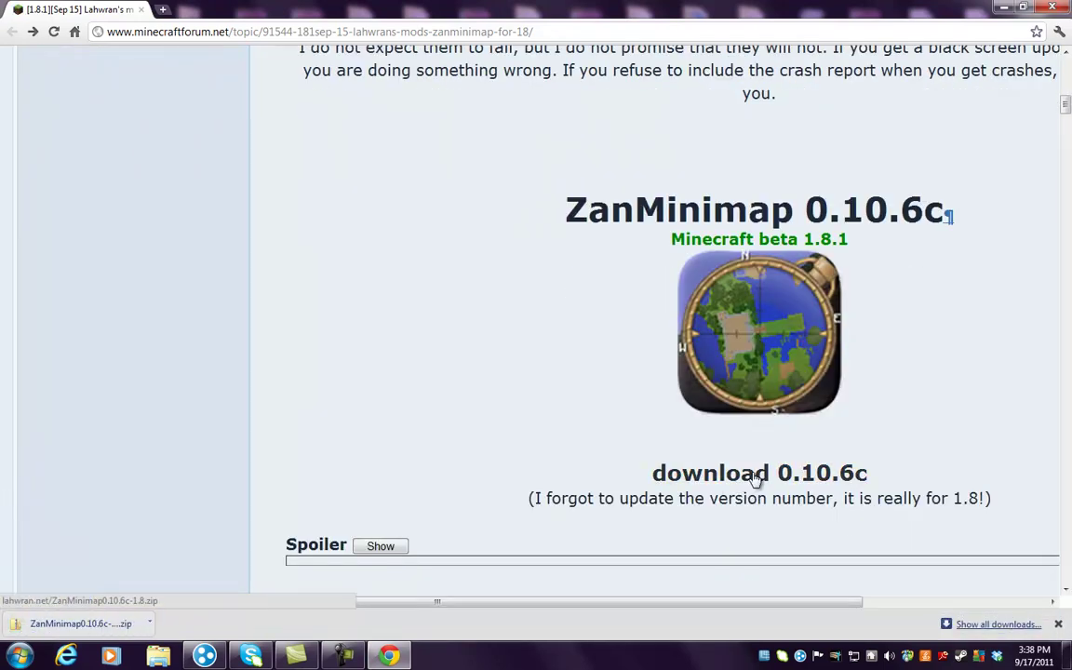
- Drag the ZanMinimap zip from Chrome's download bar onto the desktop, then close Chrome
{"action": "left_click", "coordinate": [1023, 7]}
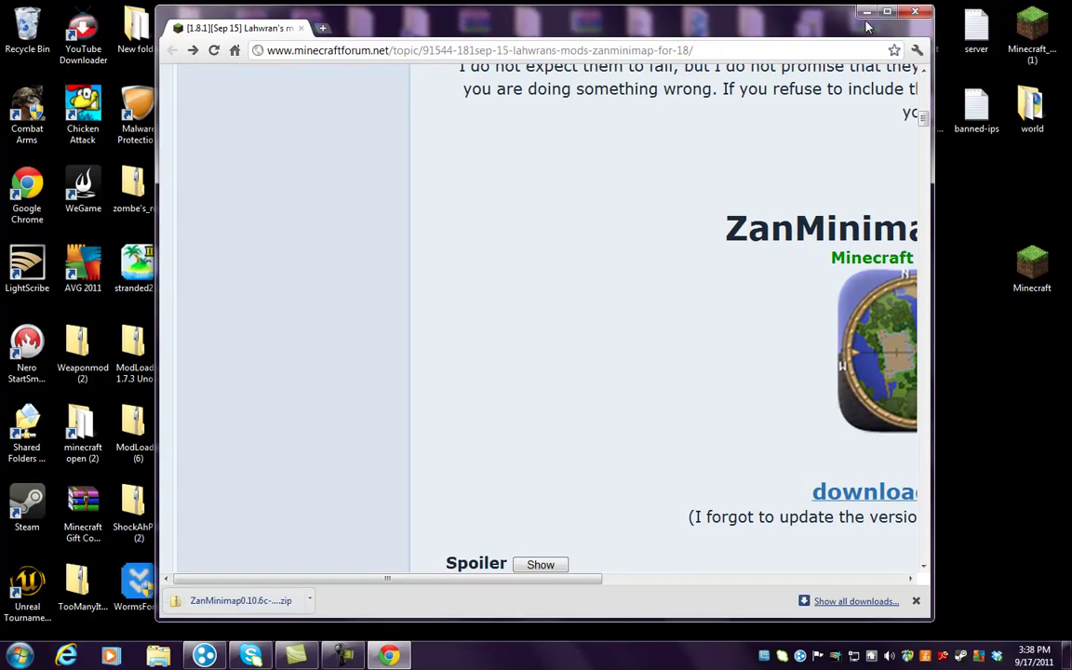
{"action": "left_click_drag", "start_coordinate": [846, 13], "coordinate": [1071, 8]}
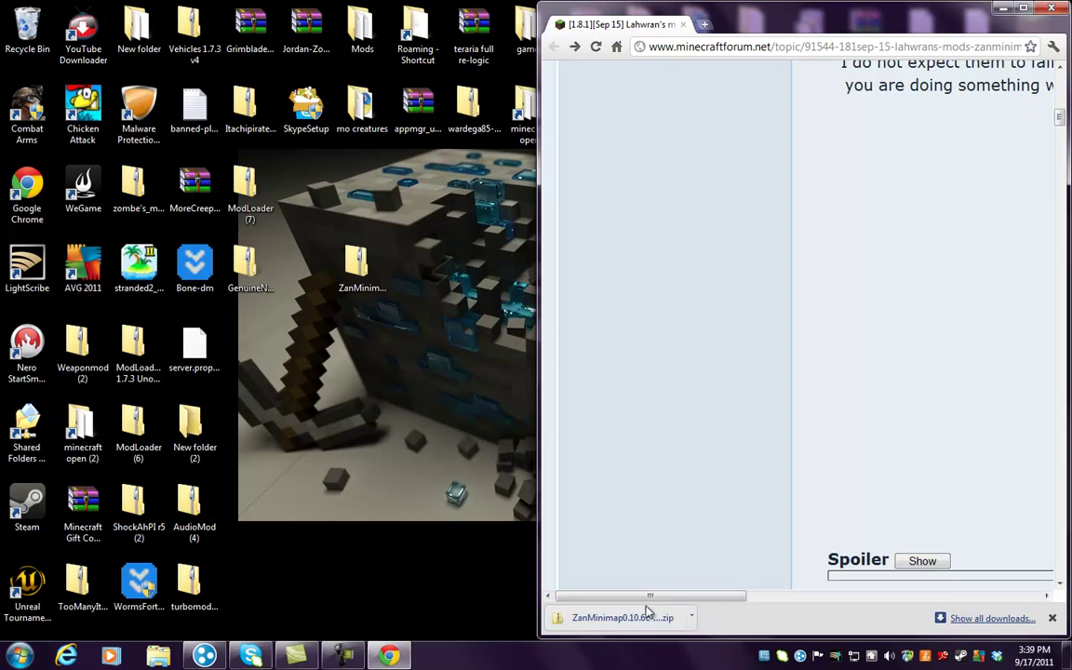
{"action": "mouse_move", "coordinate": [647, 625]}
{"action": "left_mouse_down"}
{"action": "mouse_move", "coordinate": [372, 405]}
{"action": "mouse_move", "coordinate": [263, 370]}
{"action": "mouse_move", "coordinate": [437, 349]}
{"action": "mouse_move", "coordinate": [357, 321]}
{"action": "mouse_move", "coordinate": [627, 617]}
{"action": "left_mouse_up"}
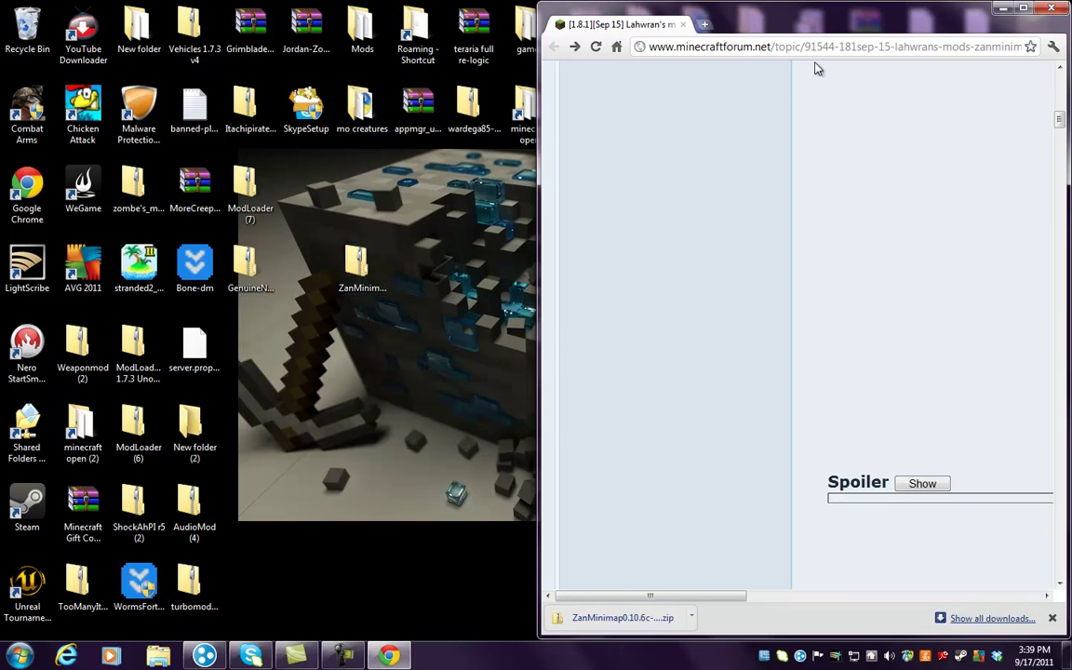
{"action": "left_click", "coordinate": [1053, 11]}
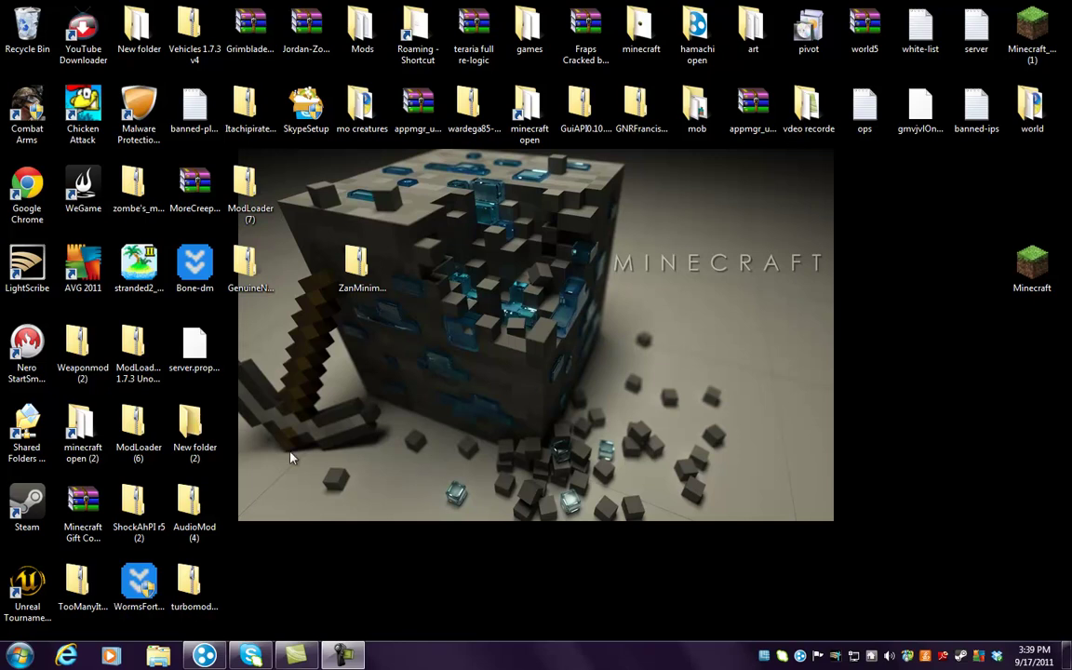
- Search %appdata% from the Start menu and open the Roaming folder
{"action": "left_click", "coordinate": [19, 656]}
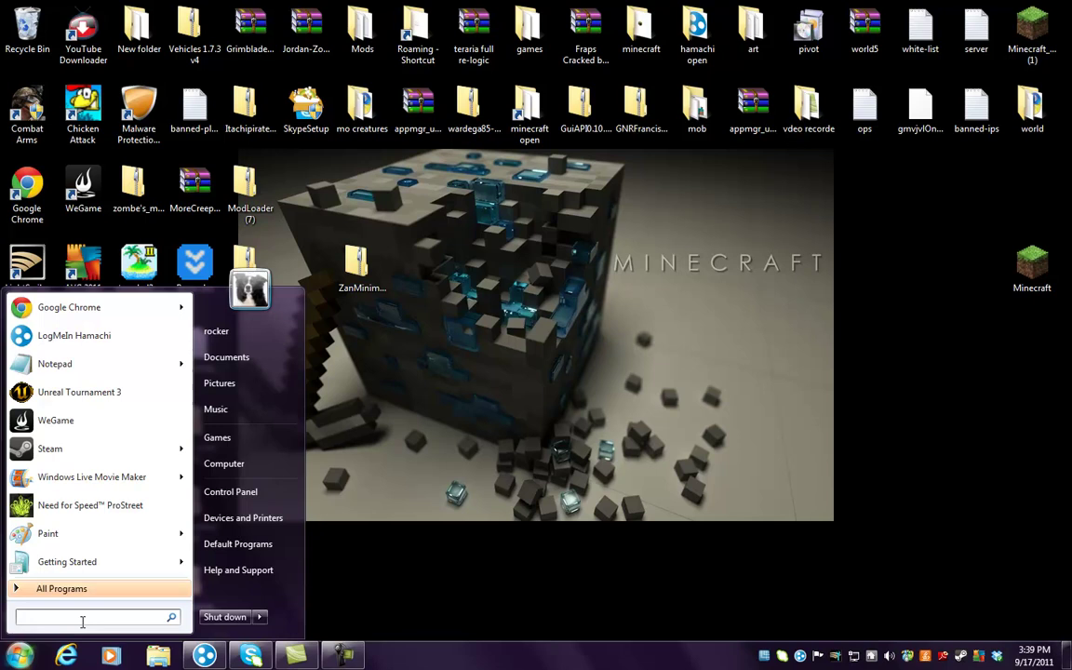
{"action": "type", "text": "%a"}
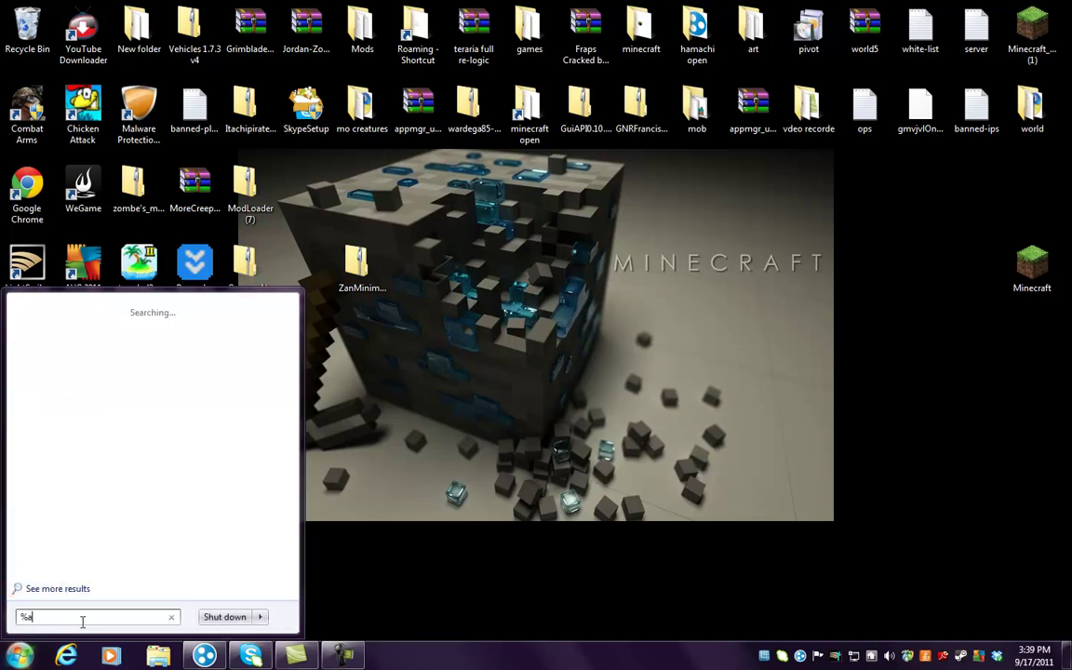
{"action": "type", "text": "pp"}
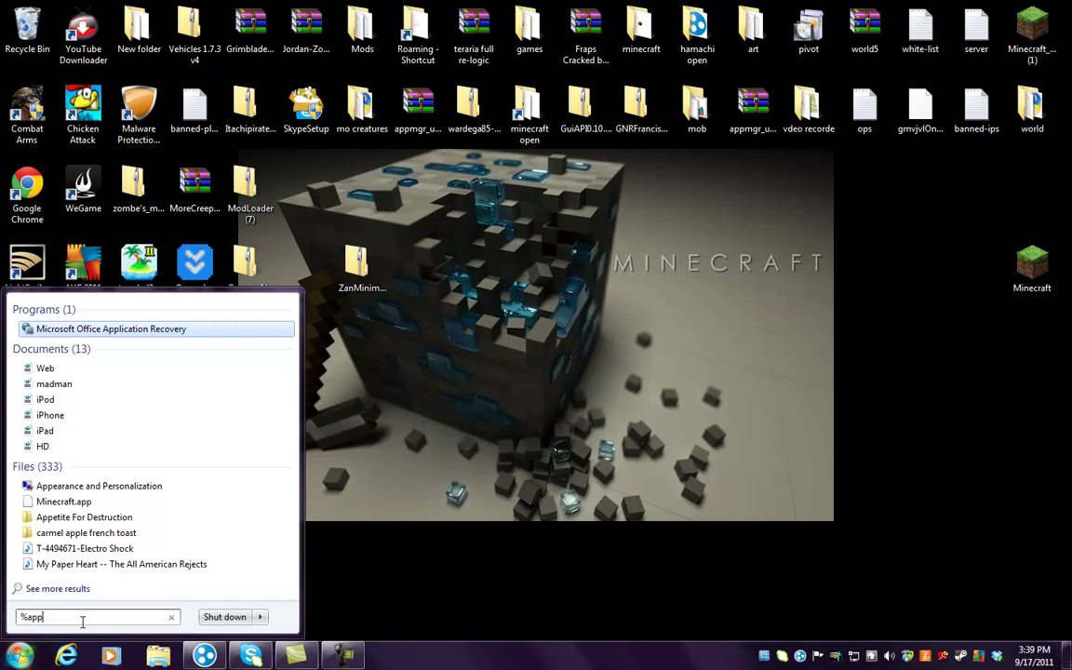
{"action": "type", "text": "data"}
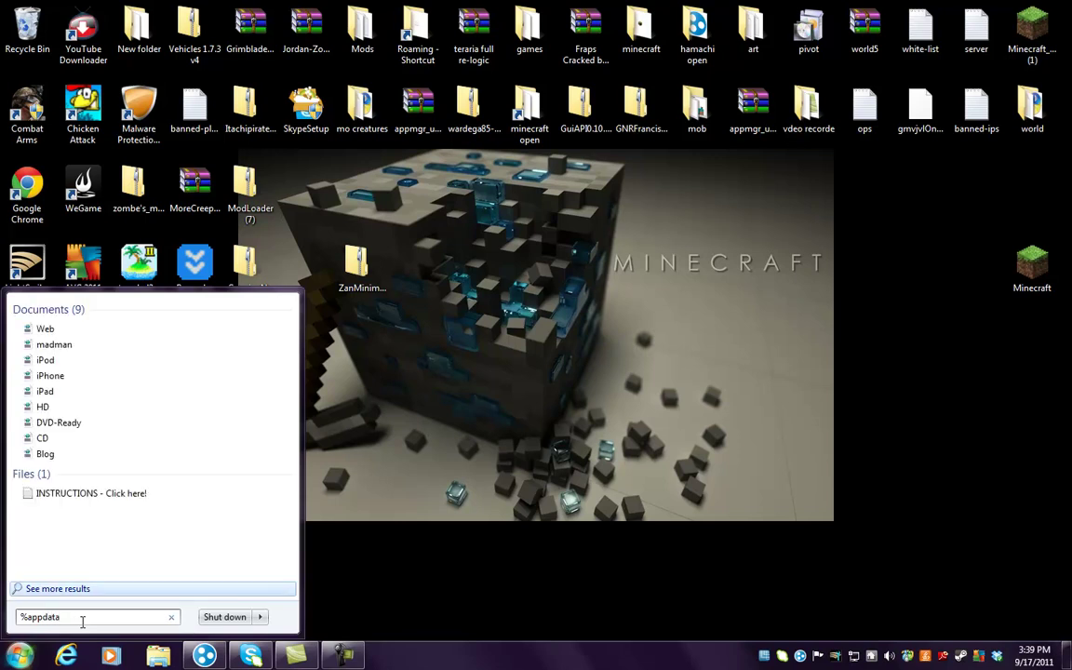
{"action": "type", "text": "%"}
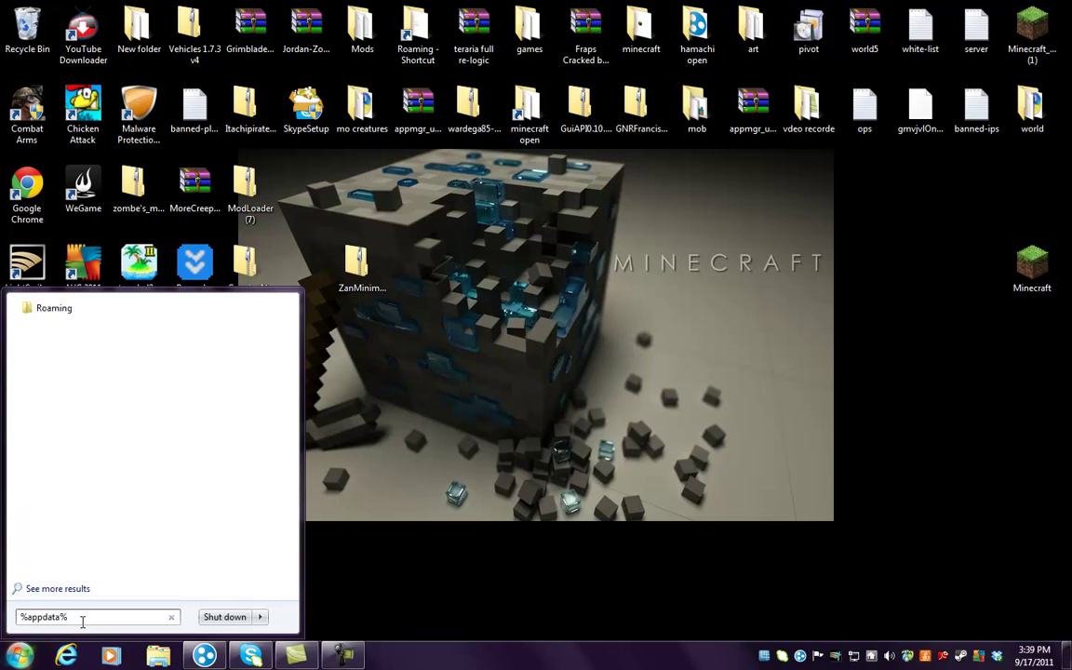
{"action": "left_click", "coordinate": [84, 308]}
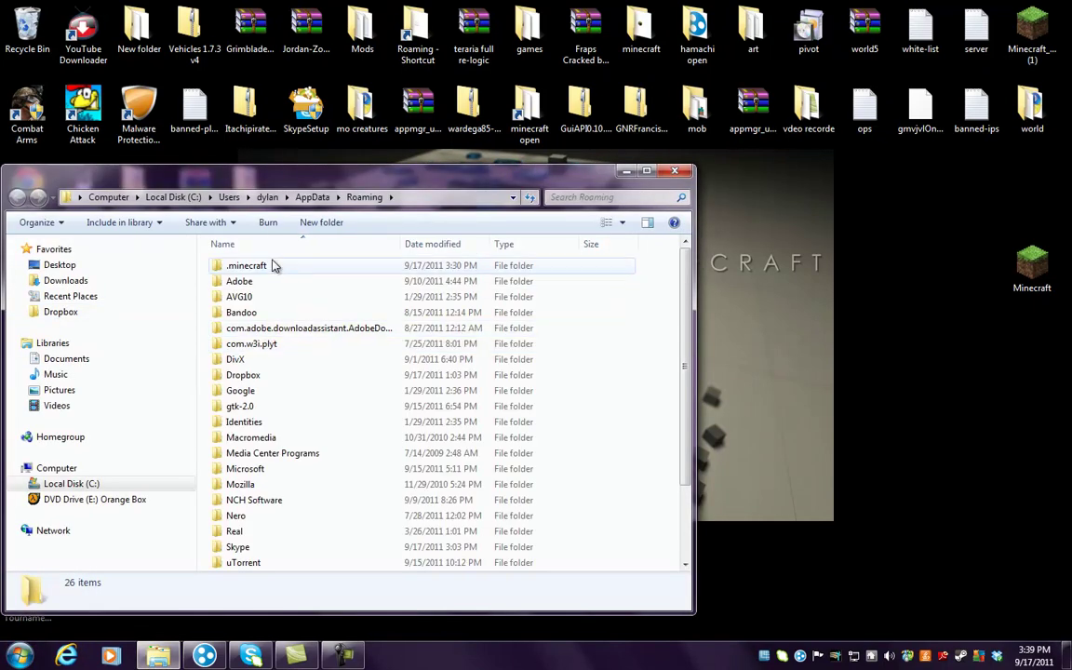
- Go into .minecraft\bin and open minecraft.jar with the WinRAR archiver
{"action": "double_click", "coordinate": [272, 266]}
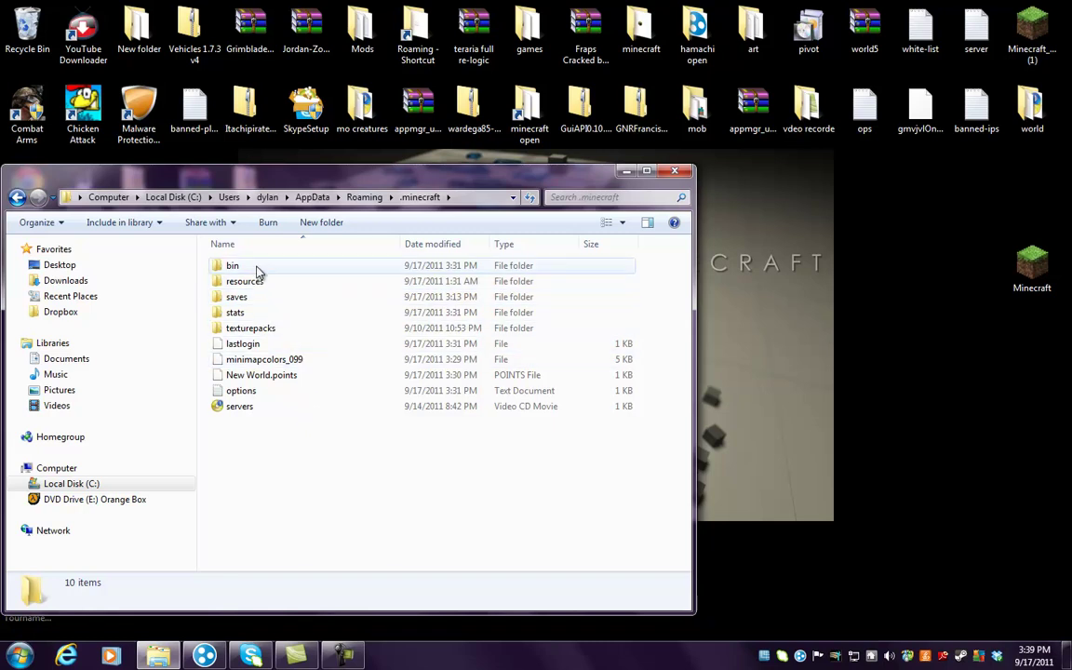
{"action": "double_click", "coordinate": [233, 266]}
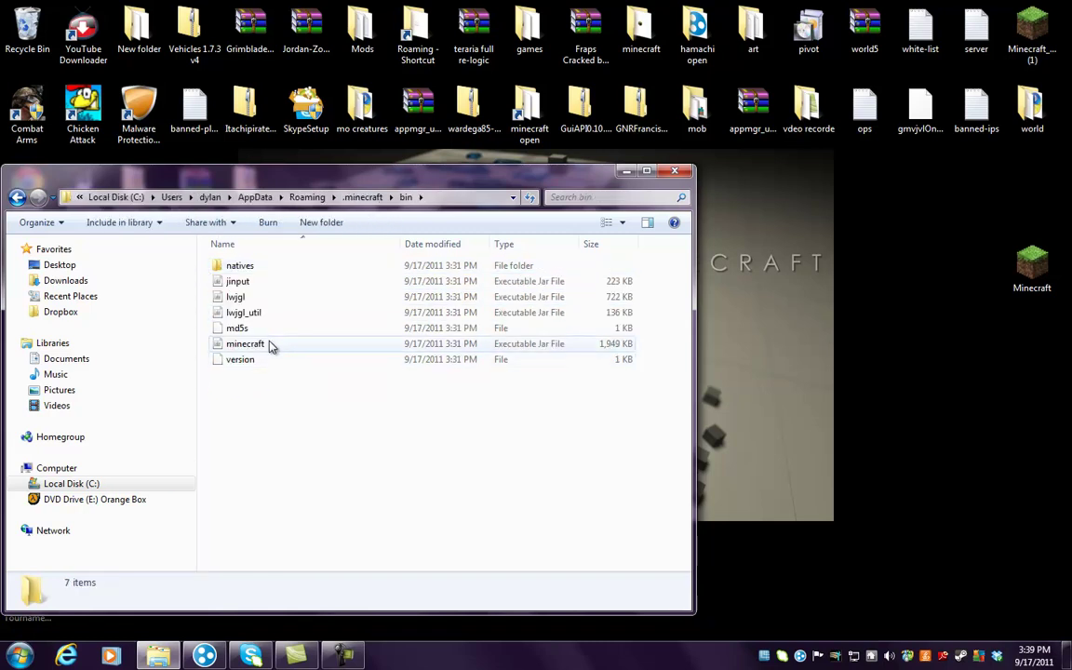
{"action": "right_click", "coordinate": [271, 344]}
- Open minecraft.jar in WinRAR and delete its META-INF folder, confirming with Yes
{"action": "mouse_move", "coordinate": [387, 381]}
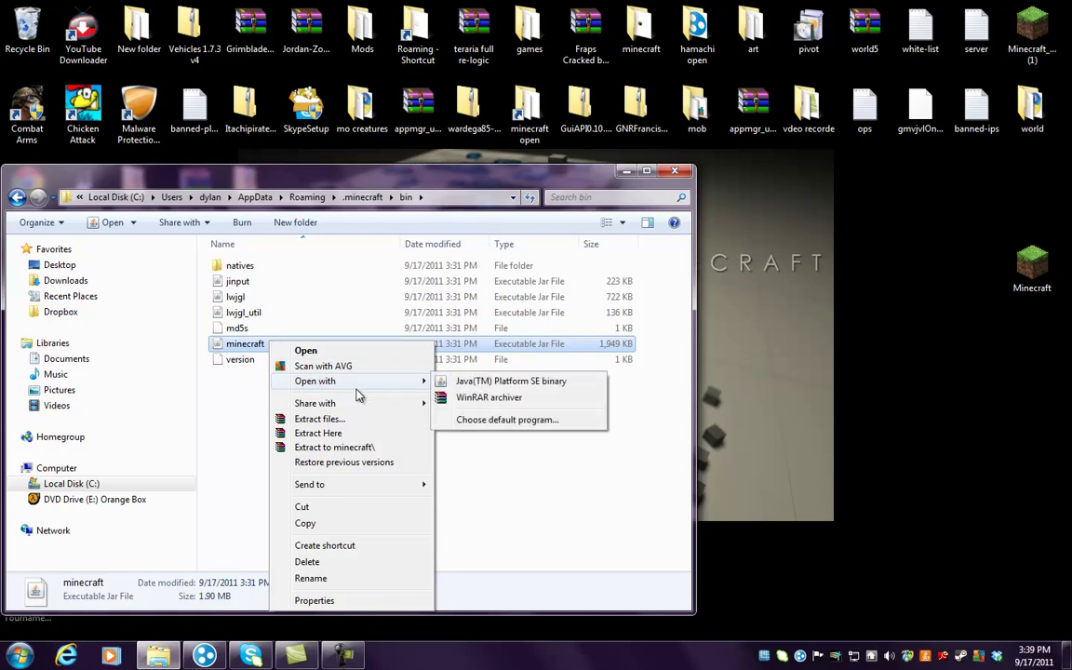
{"action": "left_click", "coordinate": [478, 398]}
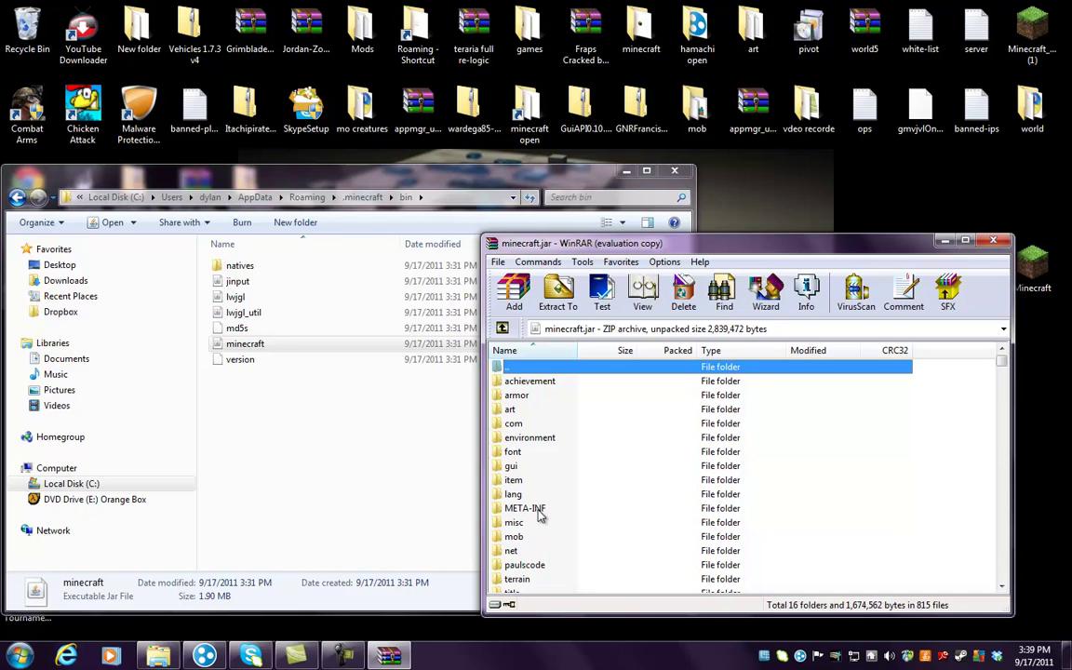
{"action": "left_click", "coordinate": [543, 512]}
{"action": "right_click", "coordinate": [543, 511]}
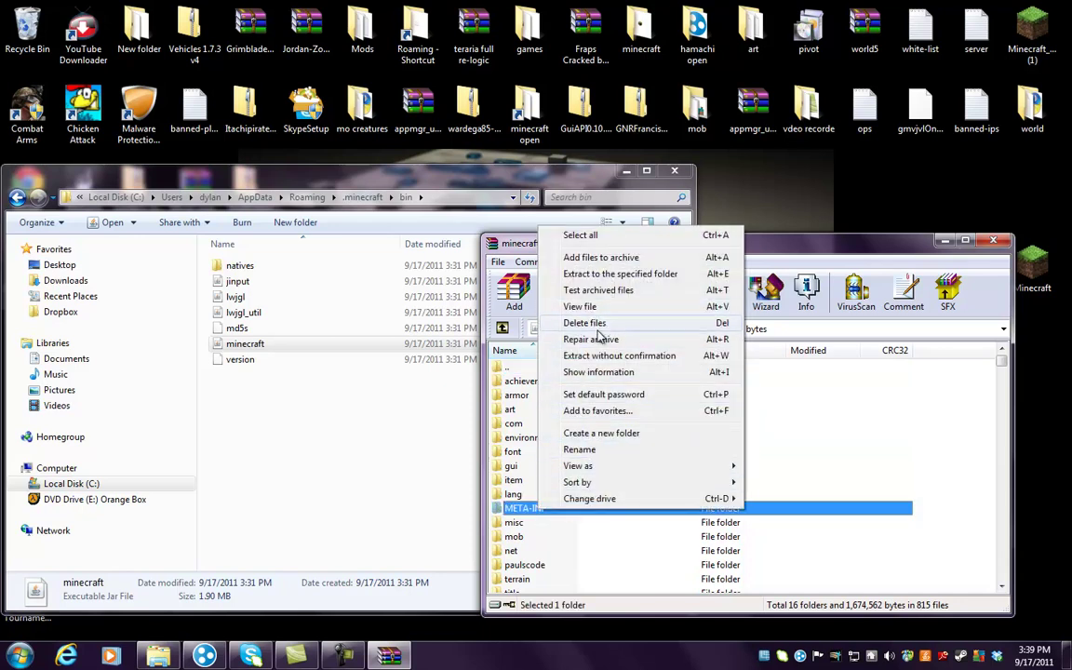
{"action": "left_click", "coordinate": [579, 321]}
{"action": "left_click", "coordinate": [559, 386]}
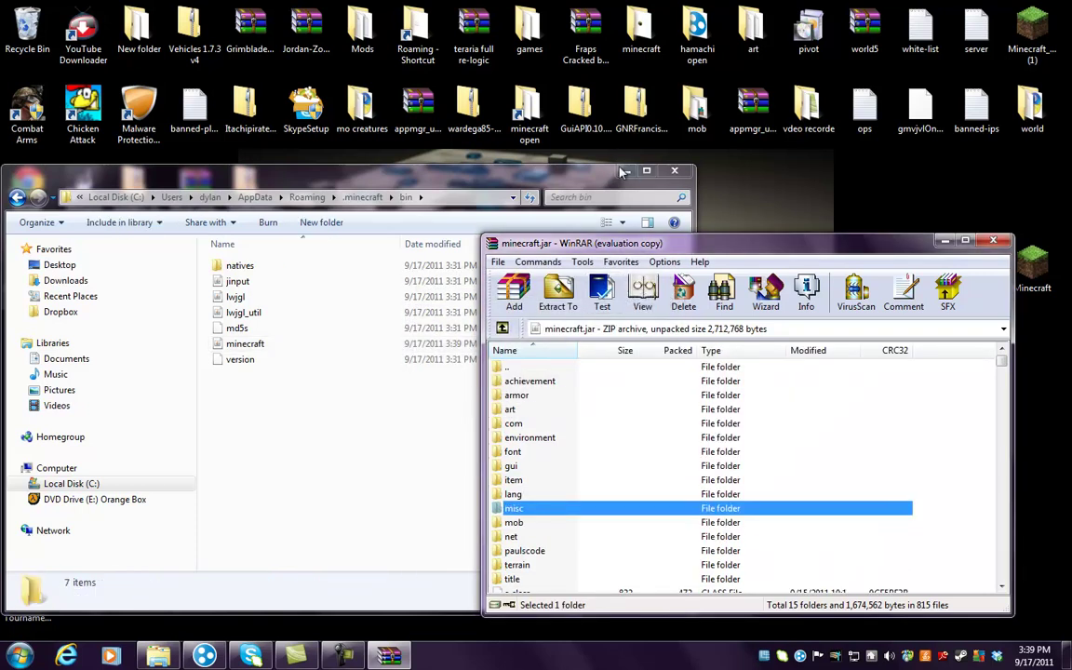
- Copy lahwran, abj.class and mod_ZanStarter.class from the ZanMinimap zip into New folder (2)
{"action": "left_click", "coordinate": [673, 171]}
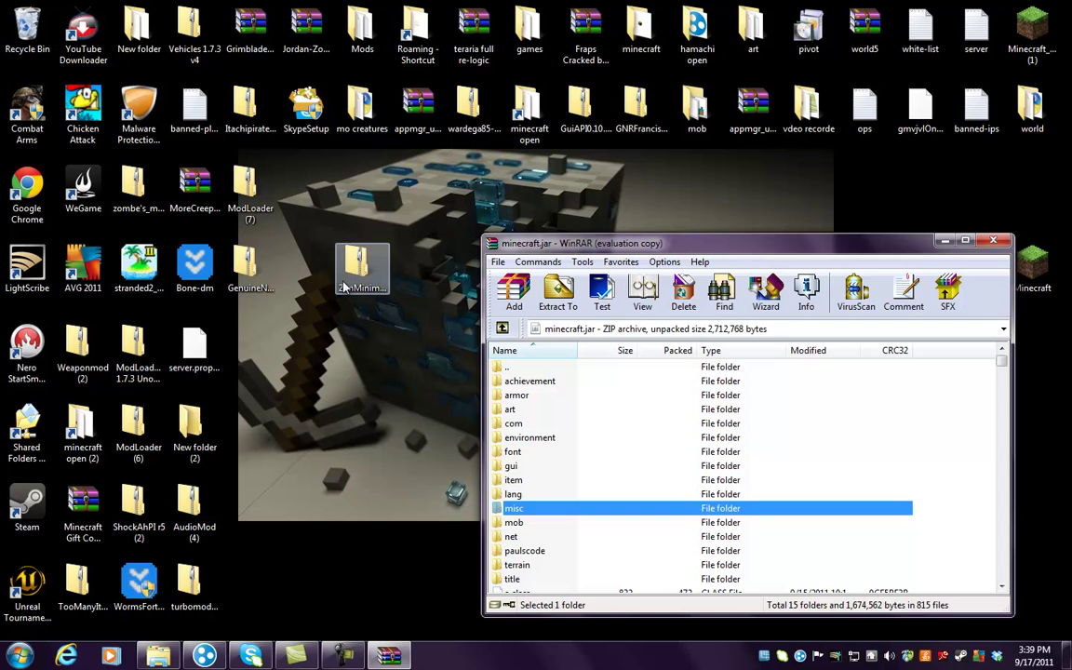
{"action": "double_click", "coordinate": [356, 265]}
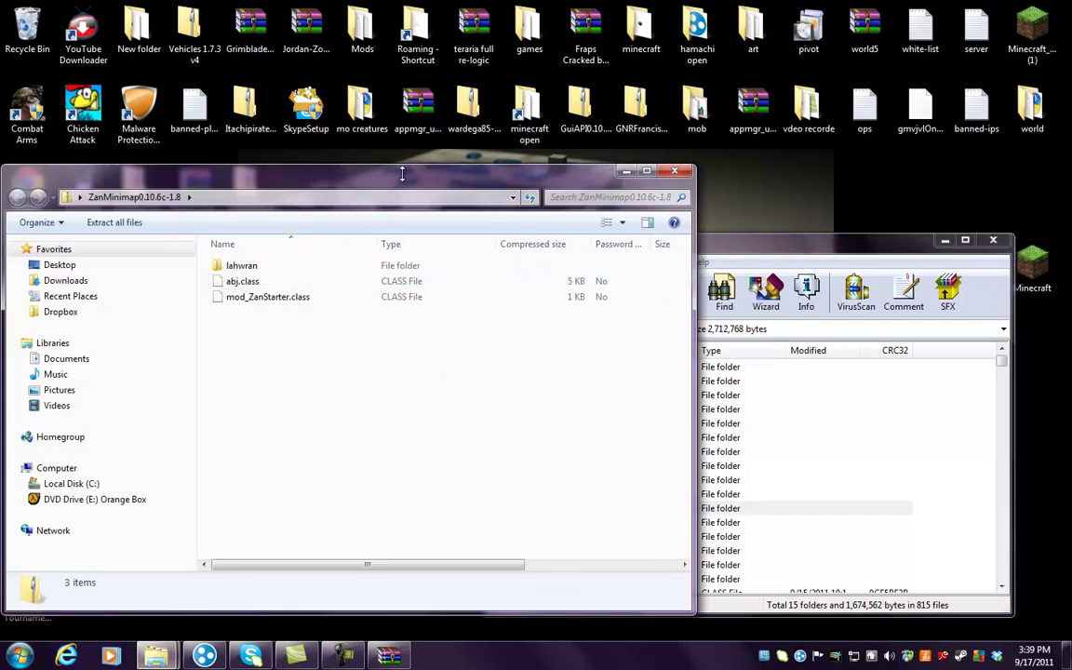
{"action": "mouse_move", "coordinate": [476, 189]}
{"action": "left_mouse_down"}
{"action": "mouse_move", "coordinate": [626, 351]}
{"action": "mouse_move", "coordinate": [869, 116]}
{"action": "mouse_move", "coordinate": [821, 111]}
{"action": "left_mouse_up"}
{"action": "double_click", "coordinate": [193, 447]}
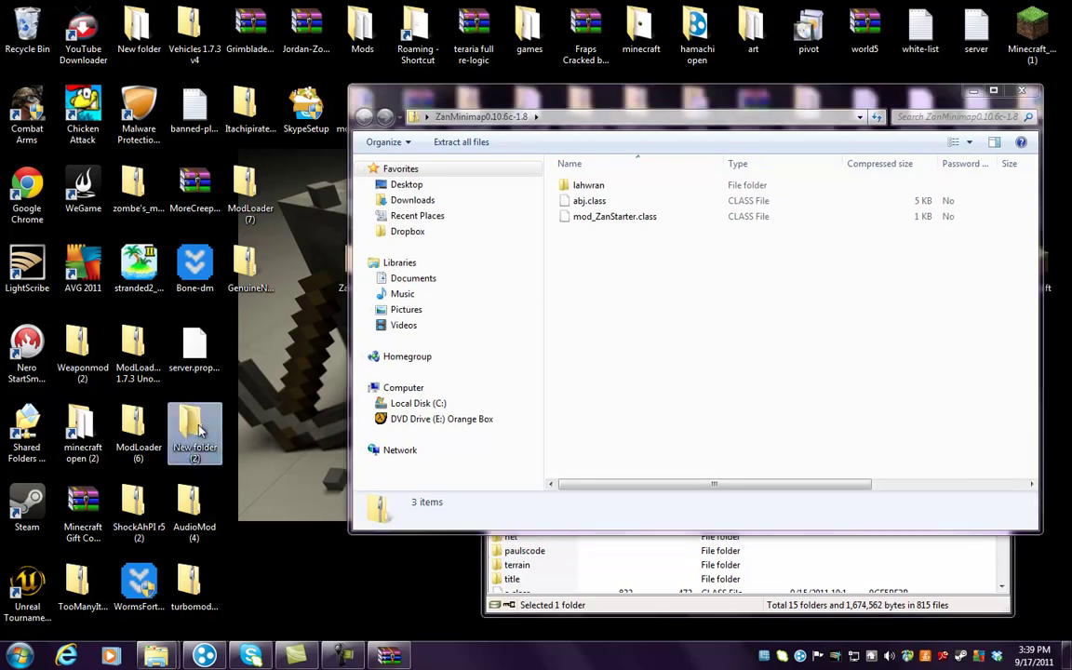
{"action": "mouse_move", "coordinate": [663, 95]}
{"action": "left_mouse_down"}
{"action": "mouse_move", "coordinate": [572, 148]}
{"action": "mouse_move", "coordinate": [199, 161]}
{"action": "left_mouse_up"}
{"action": "left_click", "coordinate": [591, 268]}
{"action": "mouse_move", "coordinate": [591, 268]}
{"action": "left_mouse_down"}
{"action": "mouse_move", "coordinate": [602, 186]}
{"action": "mouse_move", "coordinate": [203, 342]}
{"action": "left_mouse_up"}
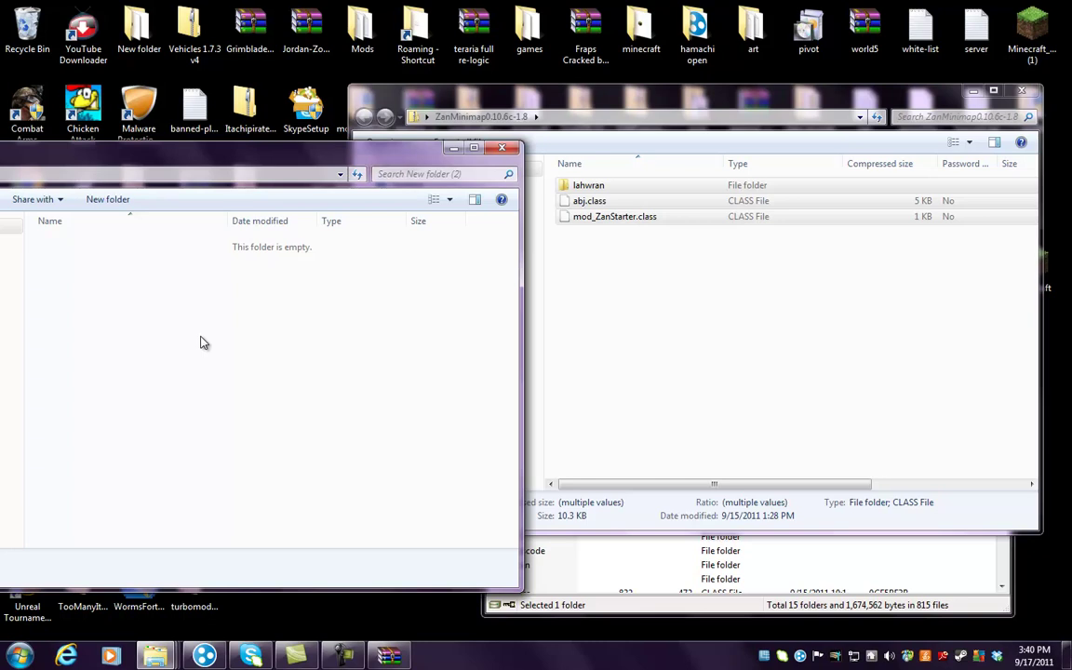
- Add the three ZanMinimap items from New folder (2) into minecraft.jar in WinRAR
{"action": "left_click", "coordinate": [1021, 90]}
{"action": "left_click", "coordinate": [133, 274]}
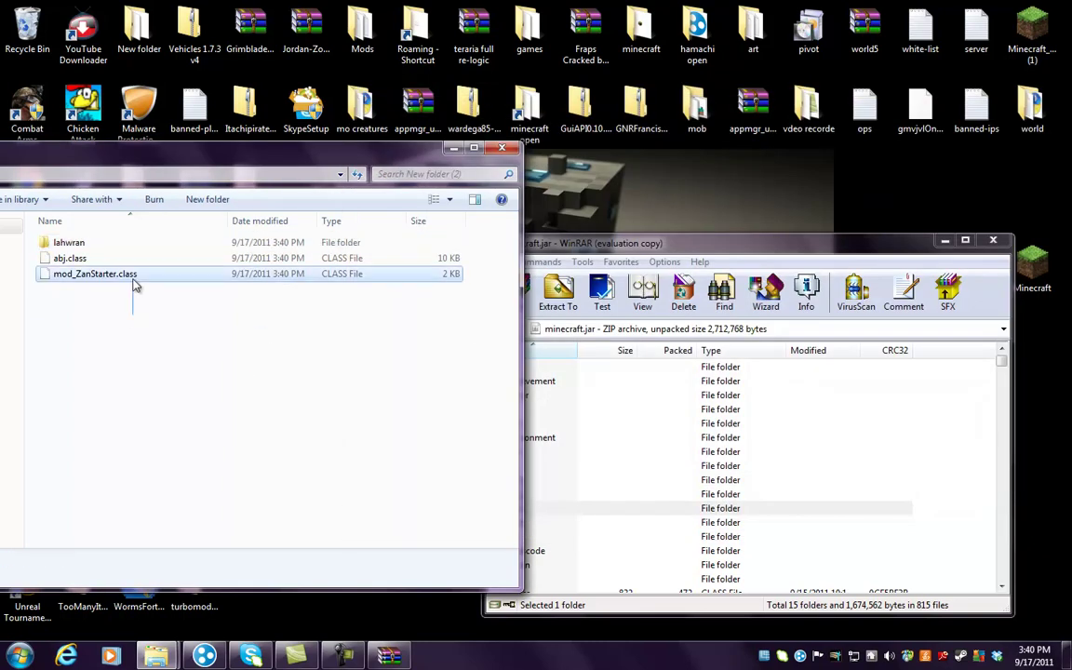
{"action": "mouse_move", "coordinate": [134, 273]}
{"action": "left_mouse_down"}
{"action": "mouse_move", "coordinate": [127, 244]}
{"action": "mouse_move", "coordinate": [549, 413]}
{"action": "mouse_move", "coordinate": [798, 389]}
{"action": "left_mouse_up"}
{"action": "left_click", "coordinate": [746, 555]}
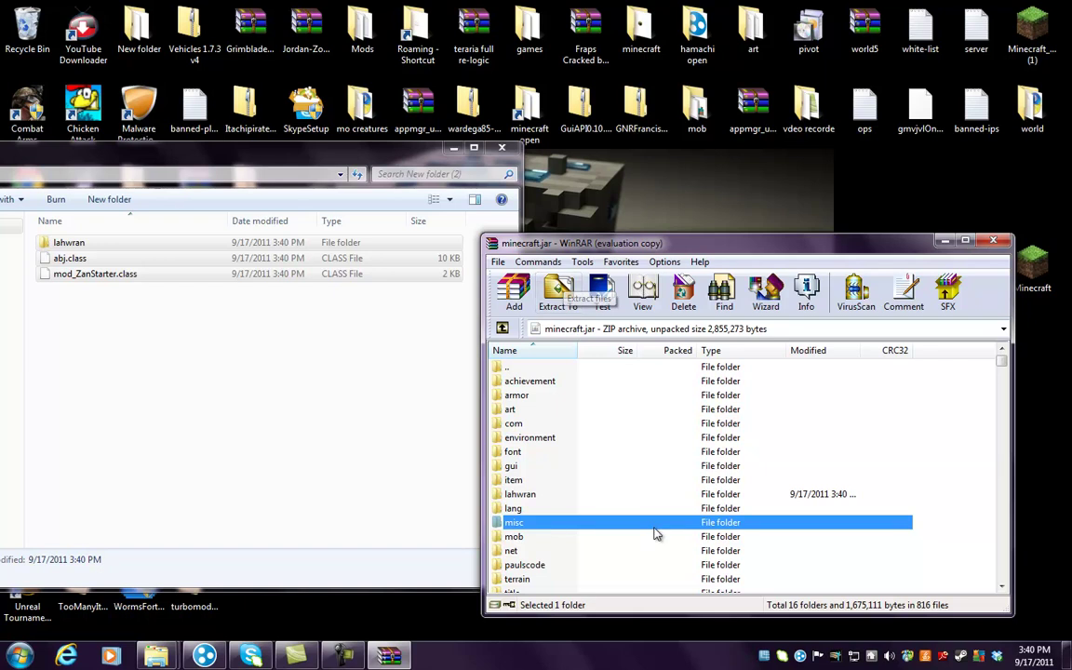
- Launch Minecraft from the desktop icon, allow it through the security warning, and log in
{"action": "left_click", "coordinate": [451, 150]}
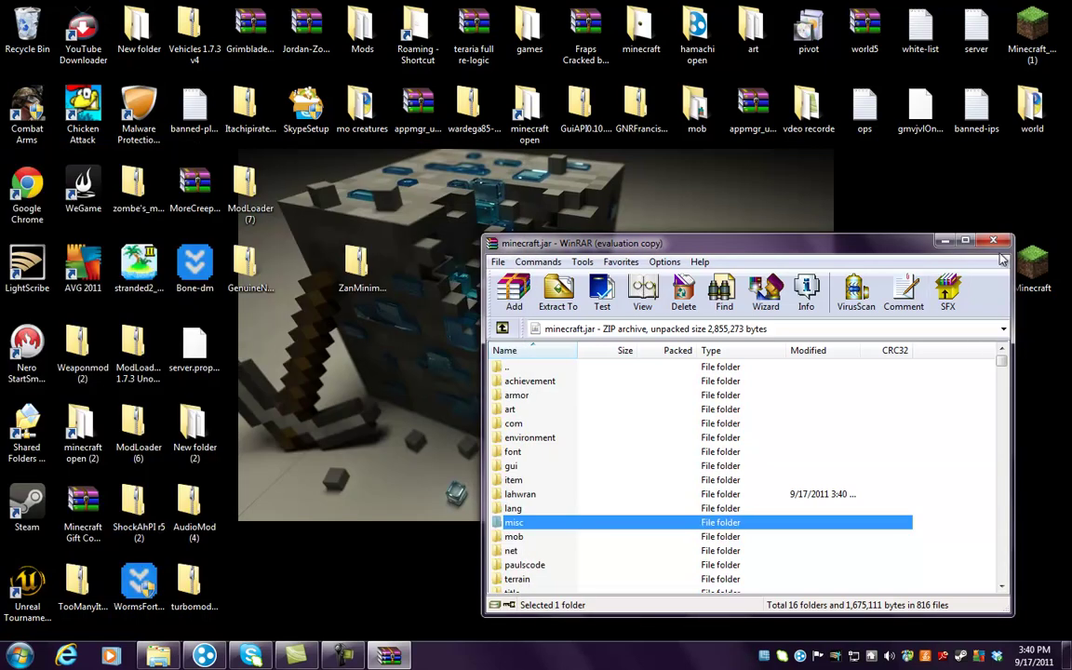
{"action": "left_click", "coordinate": [944, 241]}
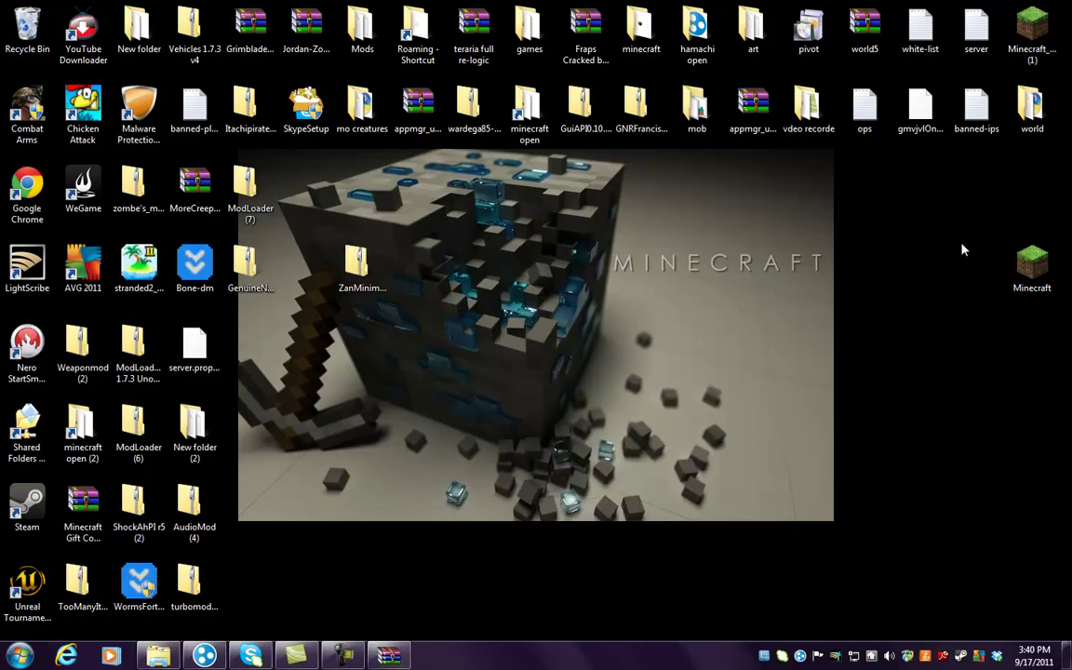
{"action": "double_click", "coordinate": [1031, 267]}
{"action": "left_click", "coordinate": [586, 342]}
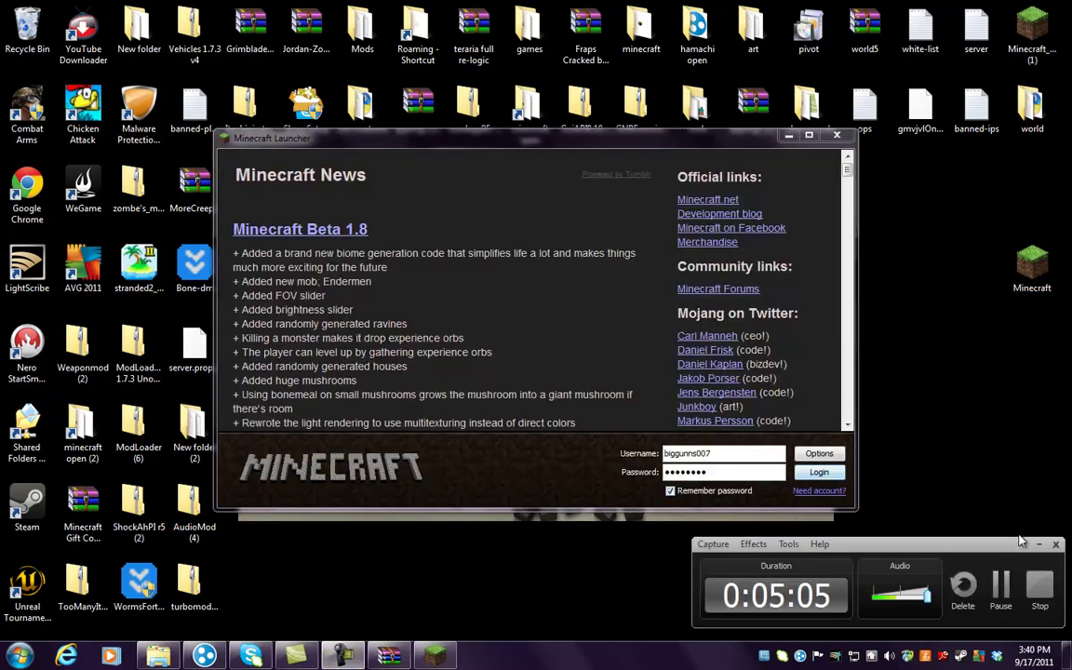
{"action": "left_click", "coordinate": [822, 473]}
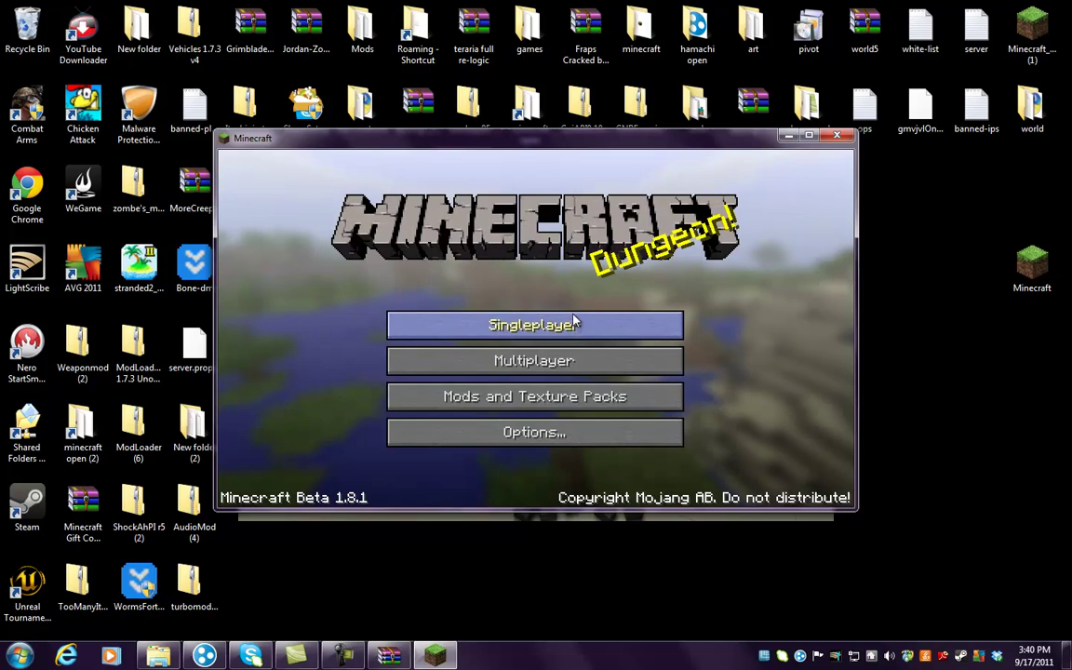
- Load the New World save from Singleplayer
{"action": "left_click", "coordinate": [576, 326]}
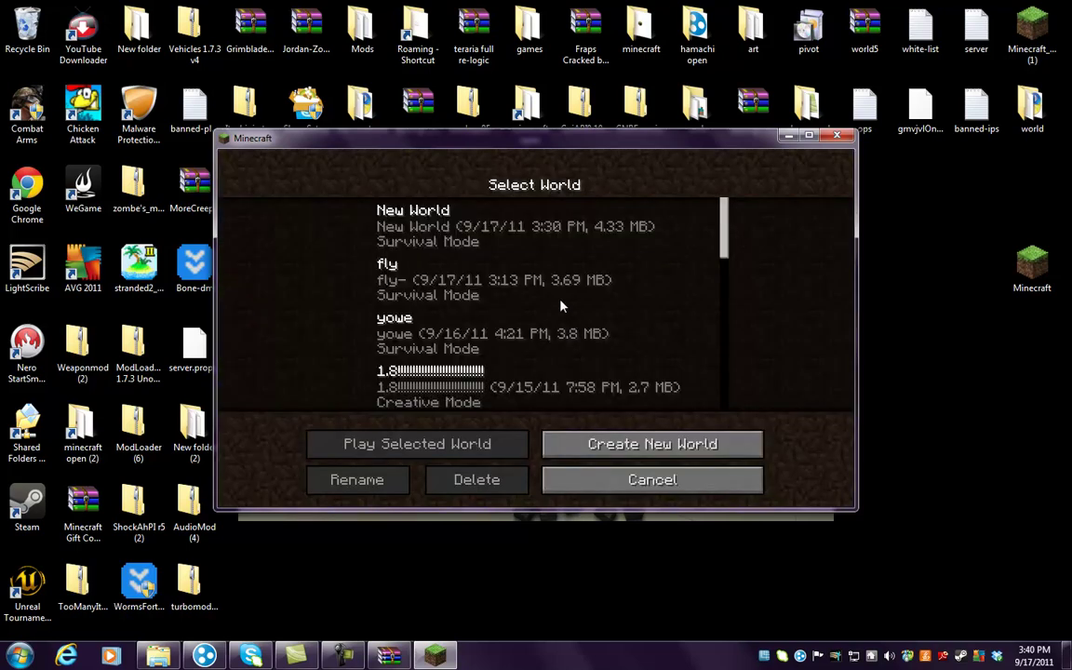
{"action": "left_click", "coordinate": [423, 218]}
{"action": "left_click", "coordinate": [486, 446]}
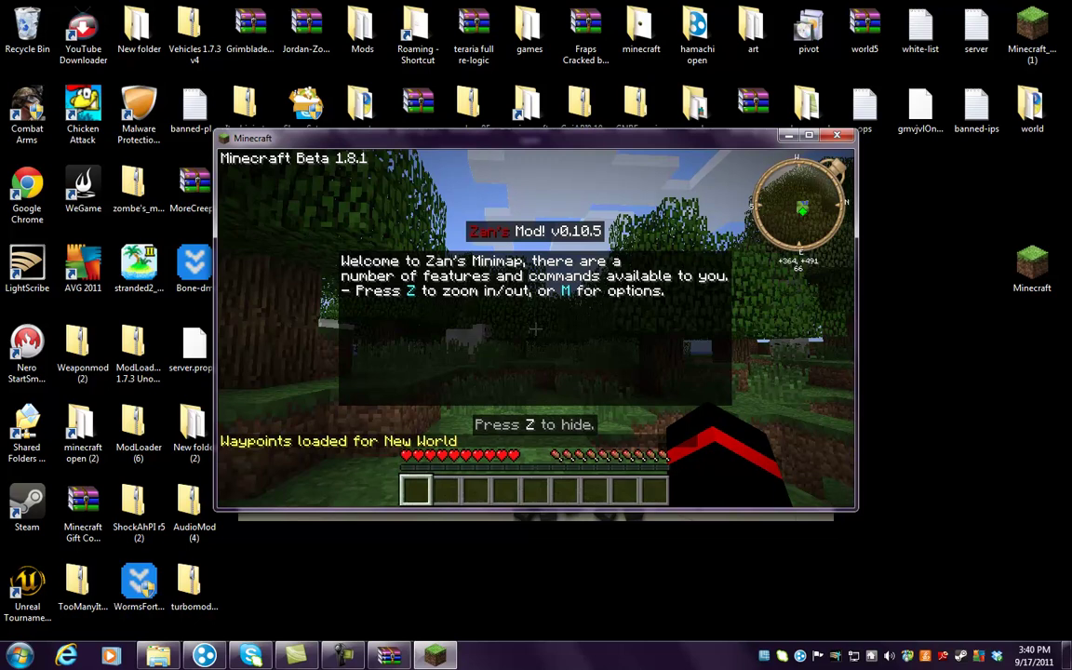
- Turn the game sound OFF in Options and return to gameplay
{"action": "key", "text": "Escape"}
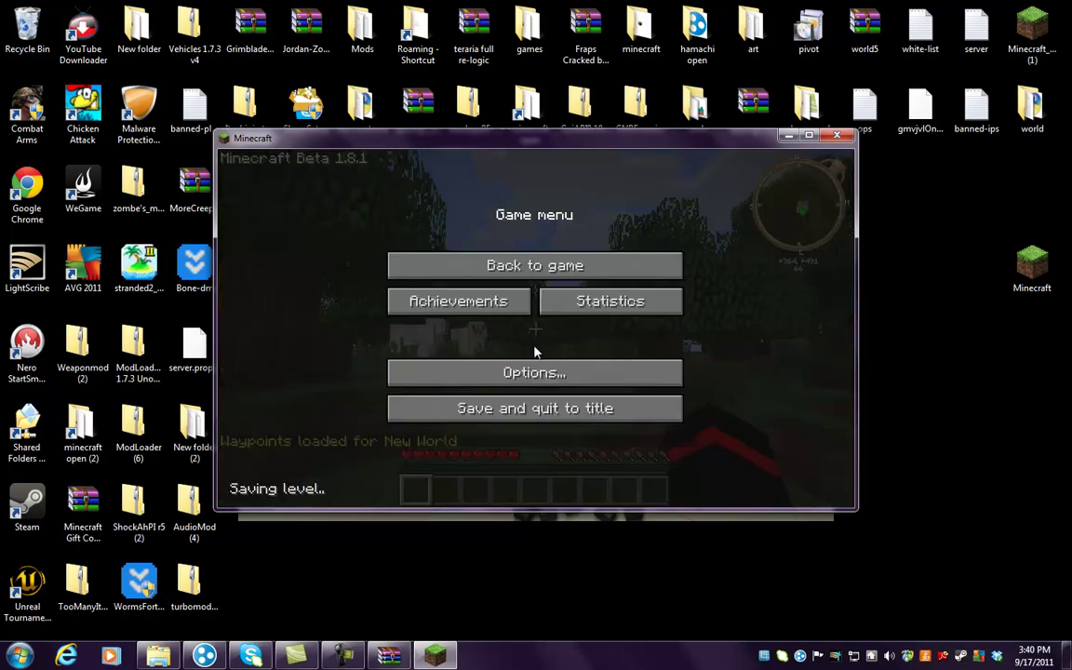
{"action": "left_click", "coordinate": [553, 359]}
{"action": "mouse_move", "coordinate": [760, 228]}
{"action": "left_mouse_down"}
{"action": "mouse_move", "coordinate": [475, 244]}
{"action": "mouse_move", "coordinate": [374, 225]}
{"action": "mouse_move", "coordinate": [237, 223]}
{"action": "left_mouse_up"}
{"action": "left_click", "coordinate": [573, 477]}
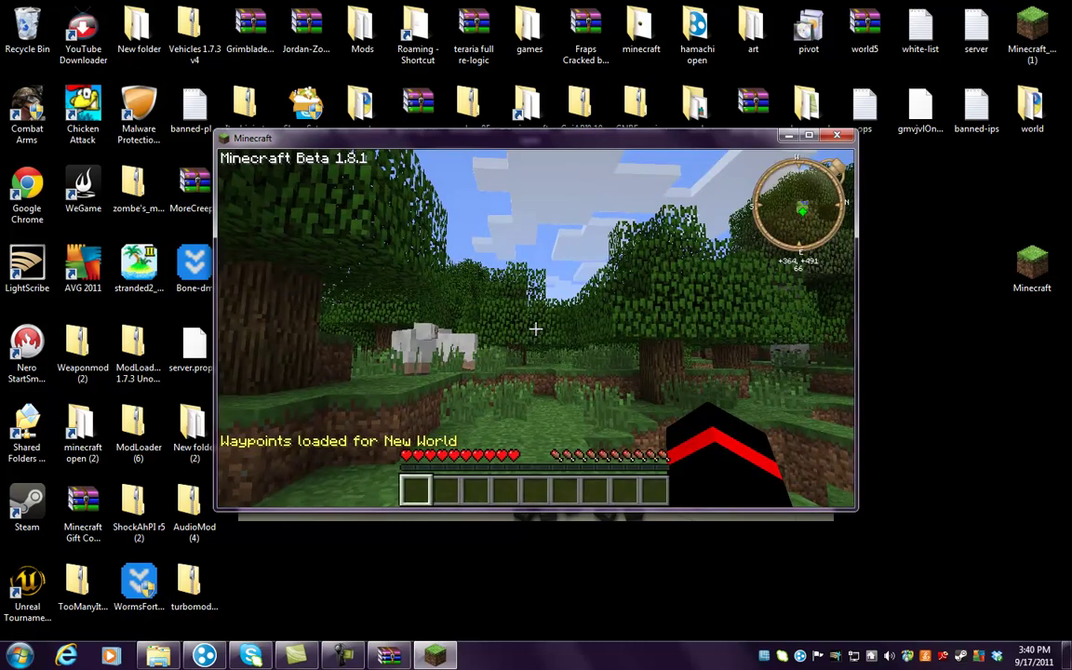
- Add a minimap waypoint named 'mad' at the current coordinates X 362, Z 493
{"action": "key", "text": "w"}
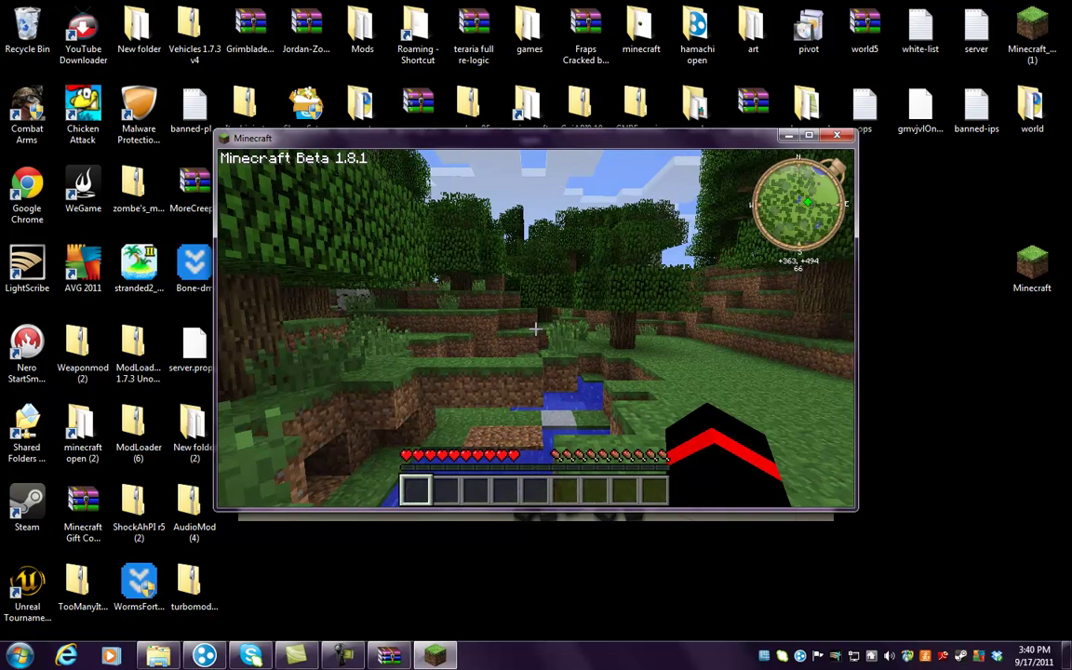
{"action": "key", "text": "m"}
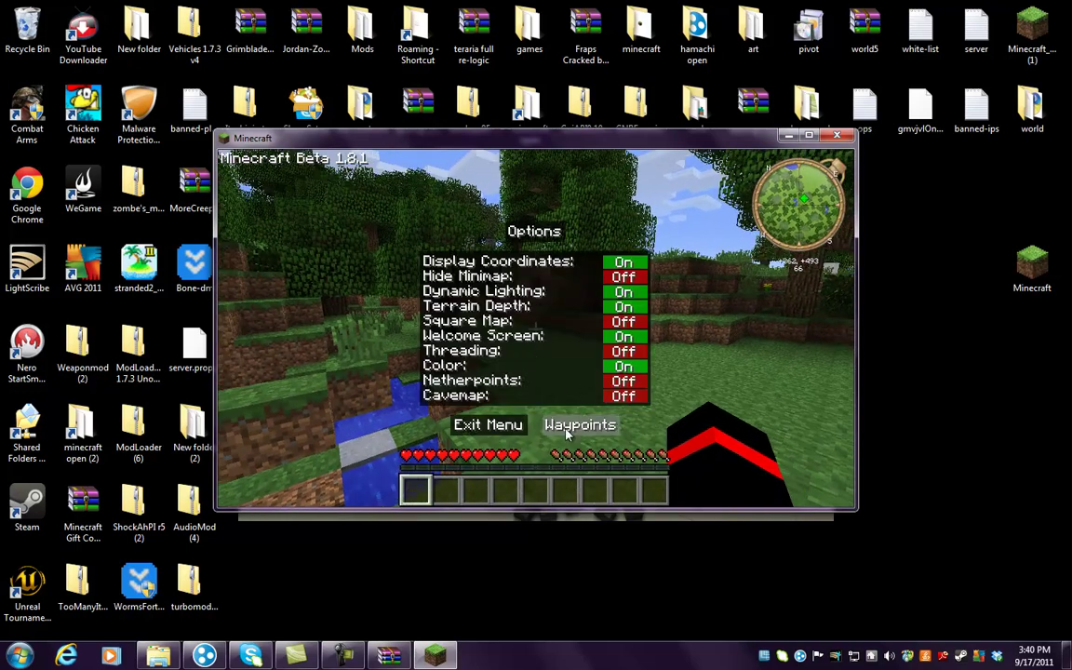
{"action": "left_click", "coordinate": [553, 421]}
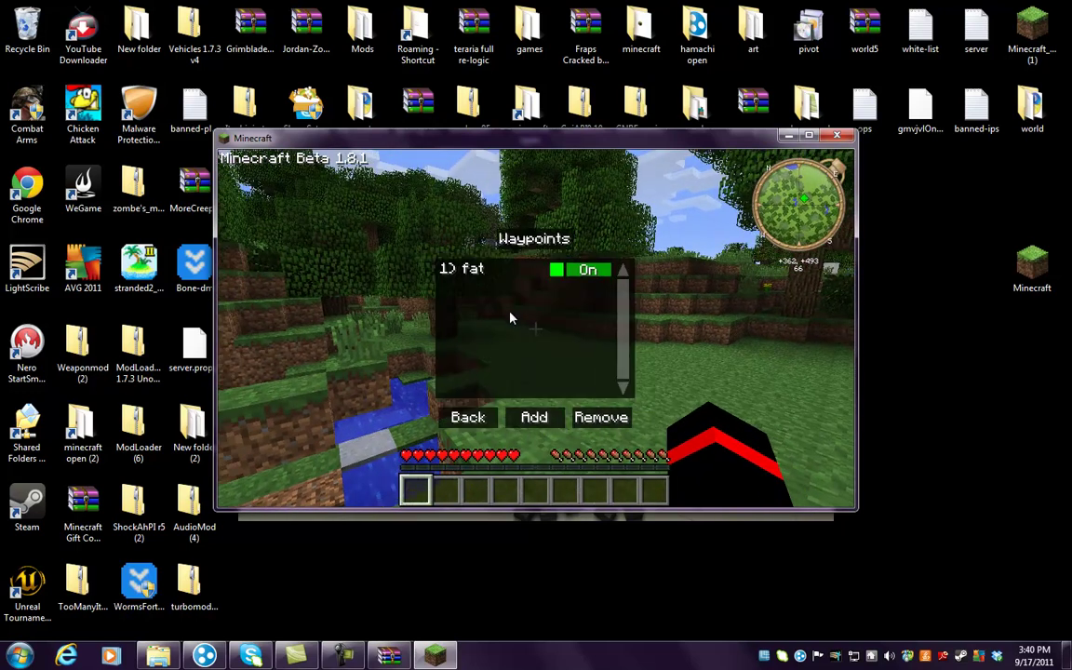
{"action": "left_click", "coordinate": [532, 416]}
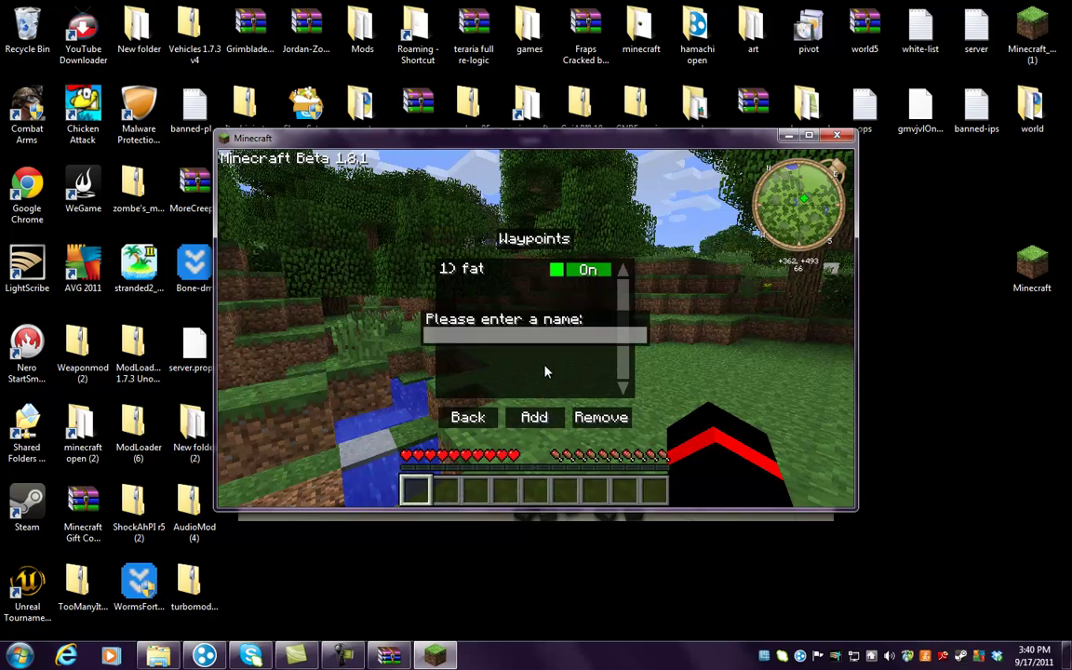
{"action": "type", "text": "madi"}
{"action": "key", "text": "Return"}
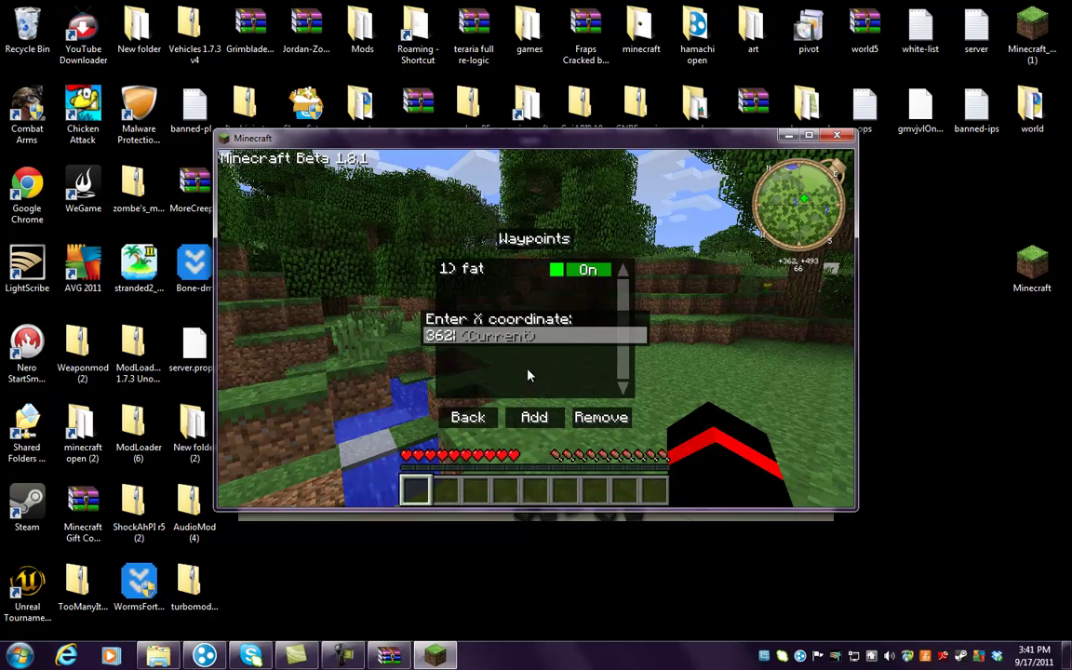
{"action": "key", "text": "Return"}
{"action": "key", "text": "Return"}
{"action": "left_click", "coordinate": [589, 285]}
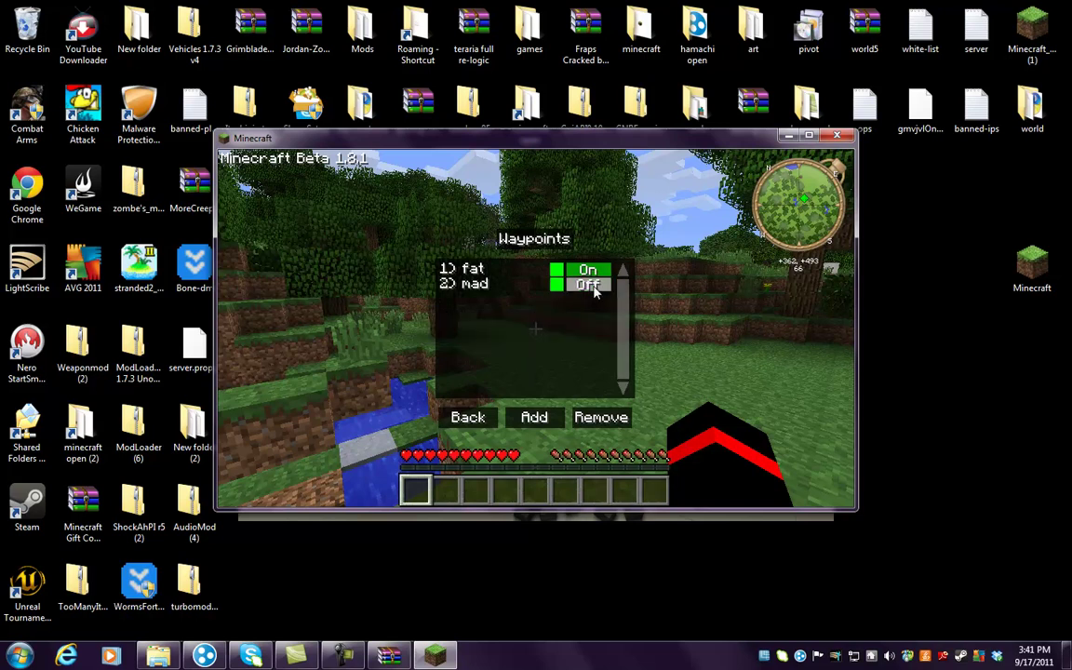
- Toggle the waypoint display so 'mad' is turned off, then go back to minimap options
{"action": "left_click", "coordinate": [594, 286]}
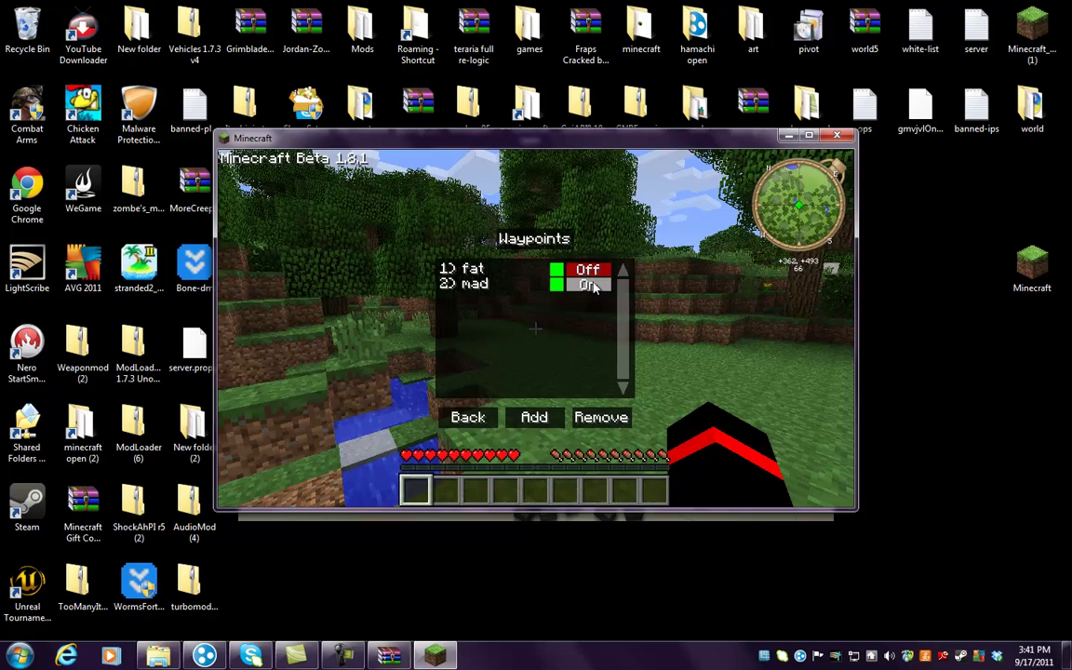
{"action": "left_click", "coordinate": [594, 286]}
{"action": "left_click", "coordinate": [479, 418]}
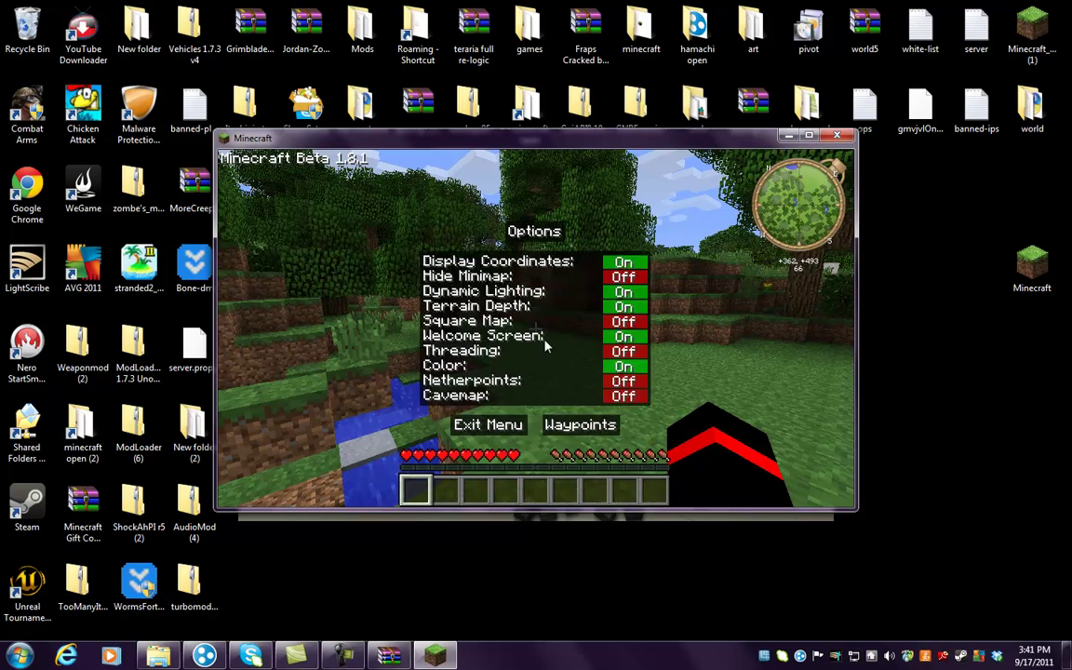
- Hide the minimap to show coordinates instead, then reopen options and show the minimap again
{"action": "left_click", "coordinate": [626, 277]}
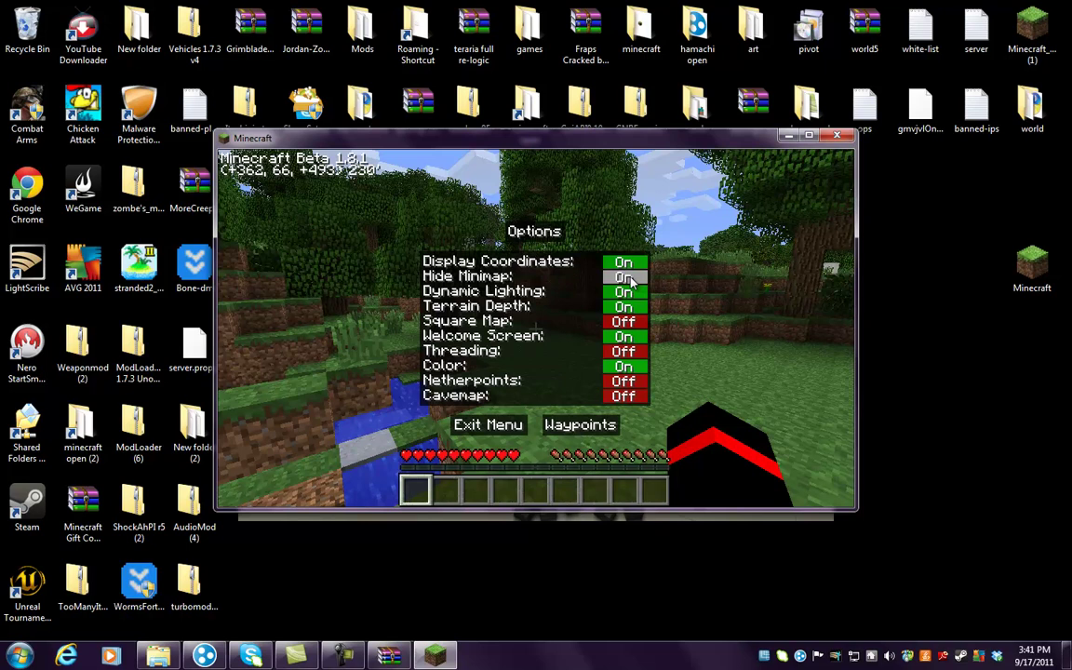
{"action": "left_click", "coordinate": [514, 427]}
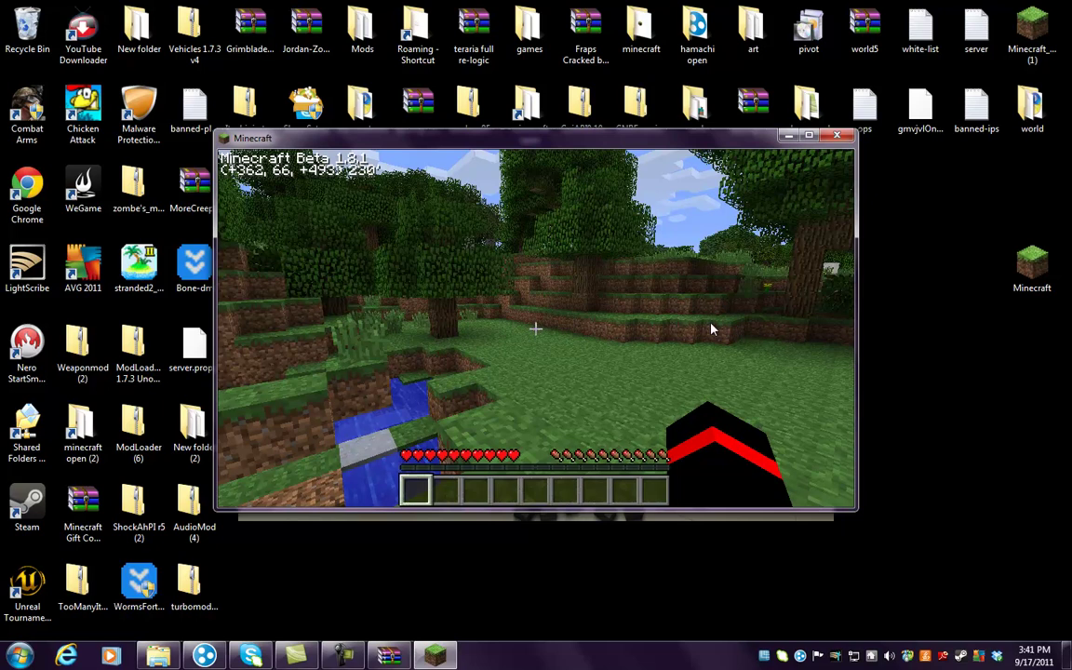
{"action": "key", "text": "m"}
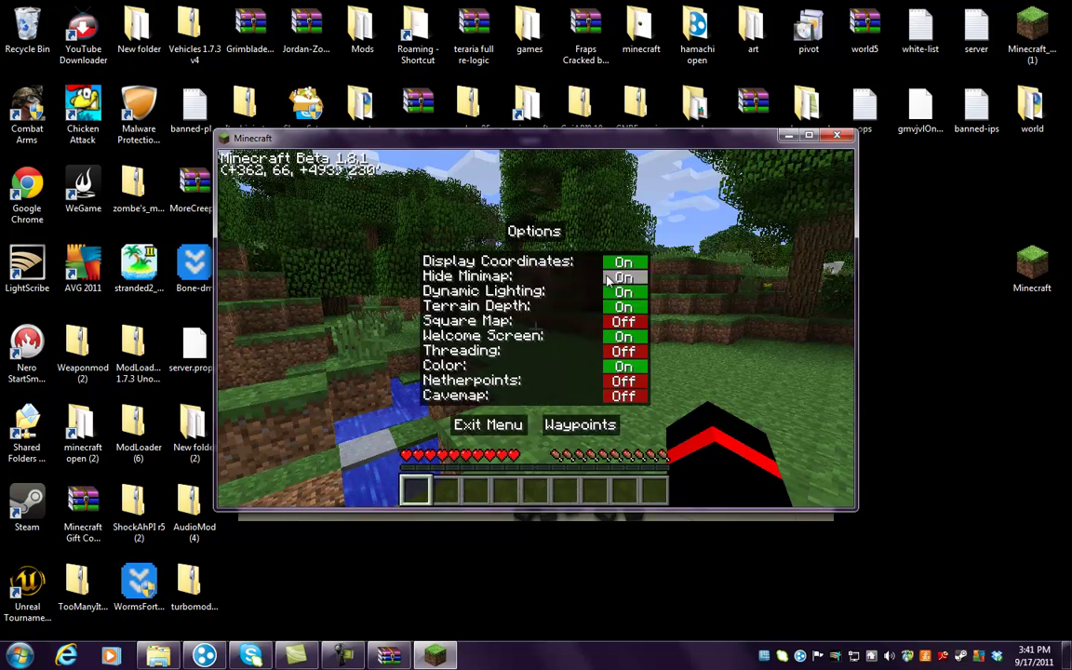
{"action": "left_click", "coordinate": [614, 276]}
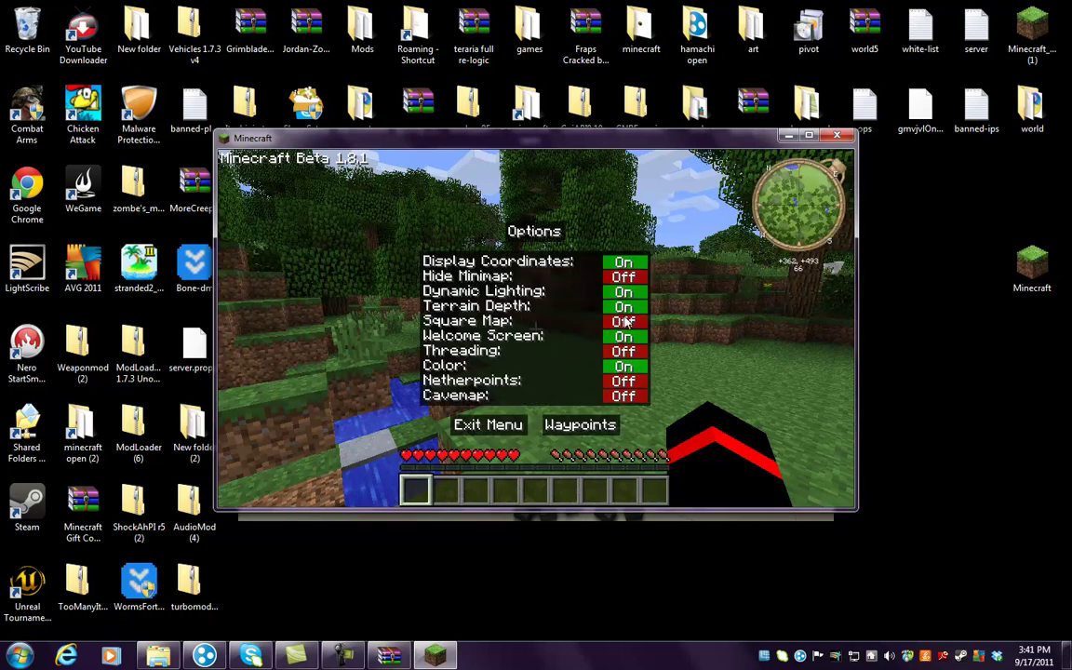
- Try Terrain Depth and Dynamic Lighting, leaving Terrain Depth off and Dynamic Lighting on
{"action": "left_click", "coordinate": [627, 308]}
{"action": "left_click", "coordinate": [629, 306]}
{"action": "left_click", "coordinate": [629, 311]}
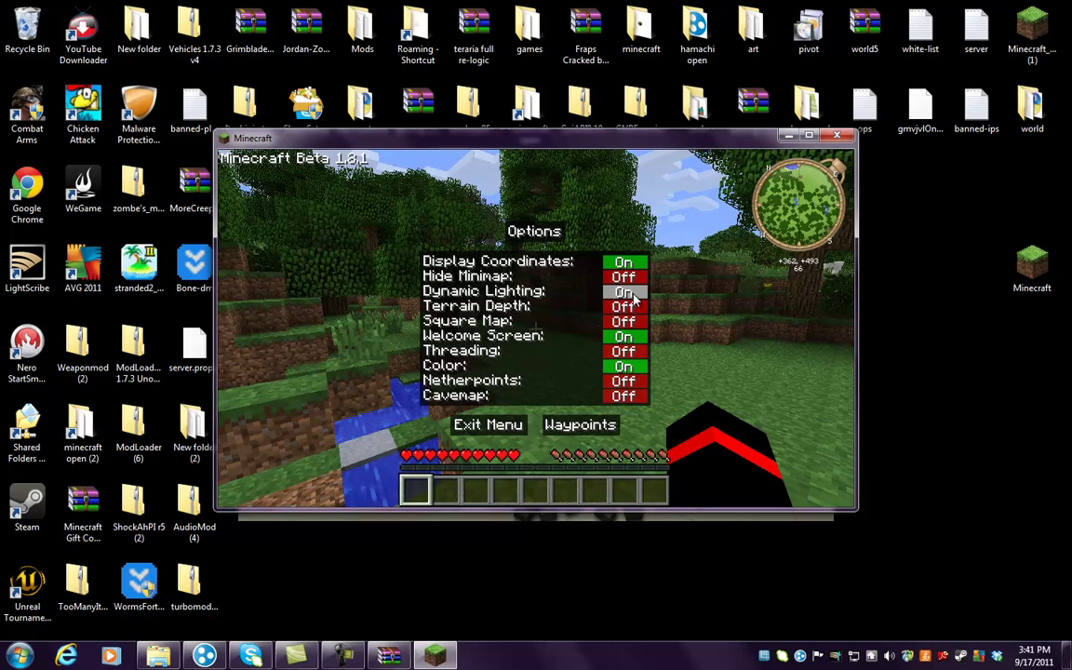
{"action": "left_click", "coordinate": [633, 296]}
{"action": "left_click", "coordinate": [634, 296]}
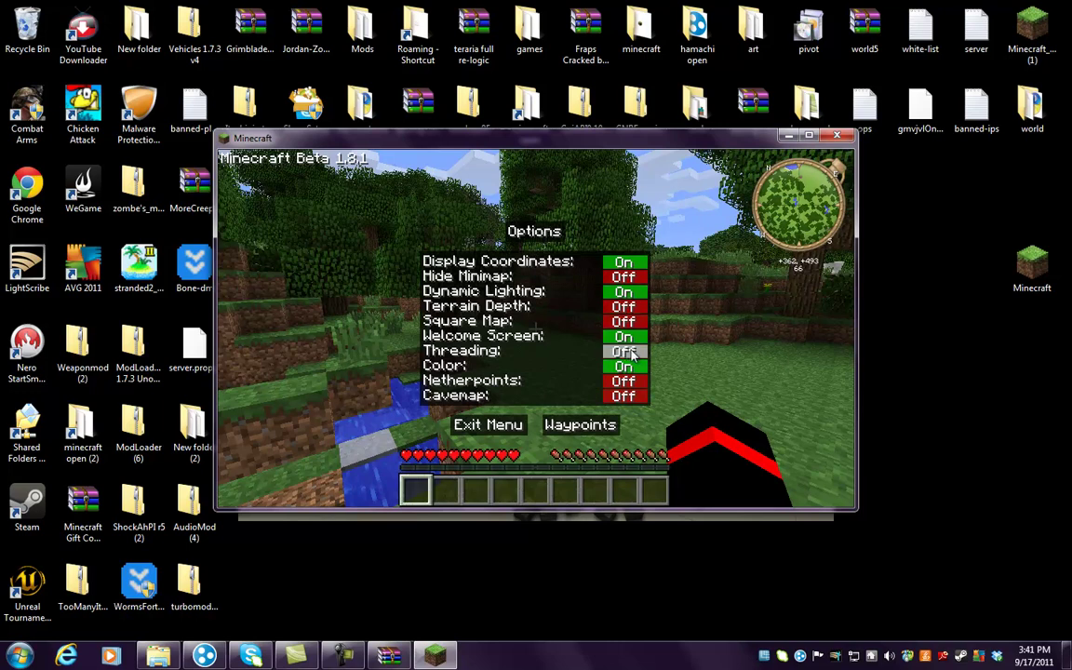
{"action": "left_click", "coordinate": [633, 336]}
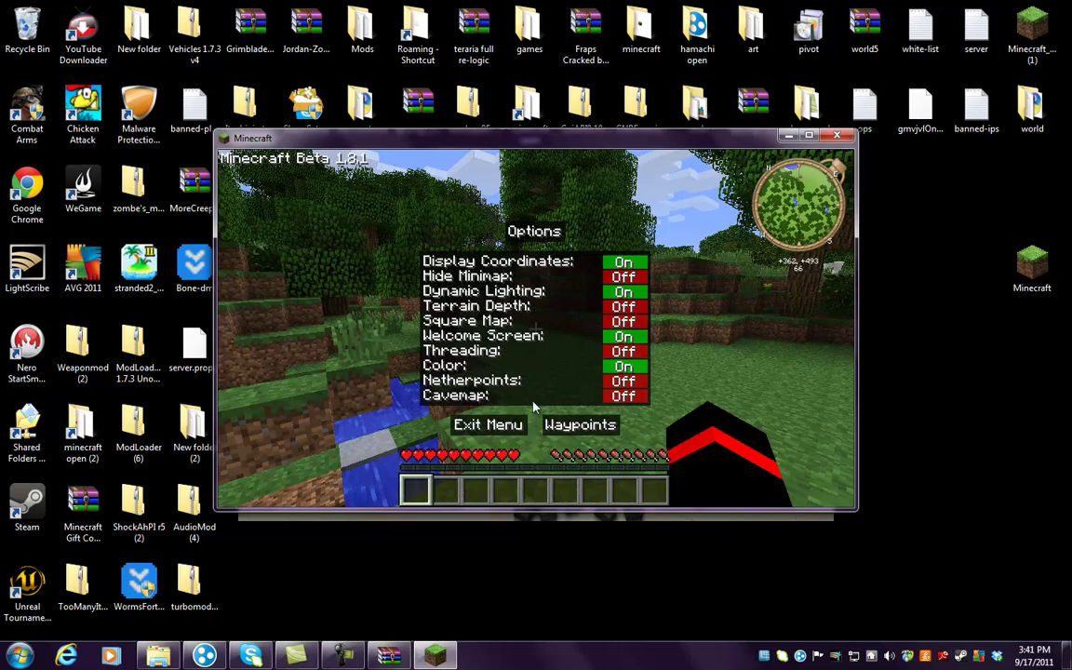
- Switch the minimap to Cavemap and back off, then exit the menu to resume play
{"action": "left_click", "coordinate": [630, 397]}
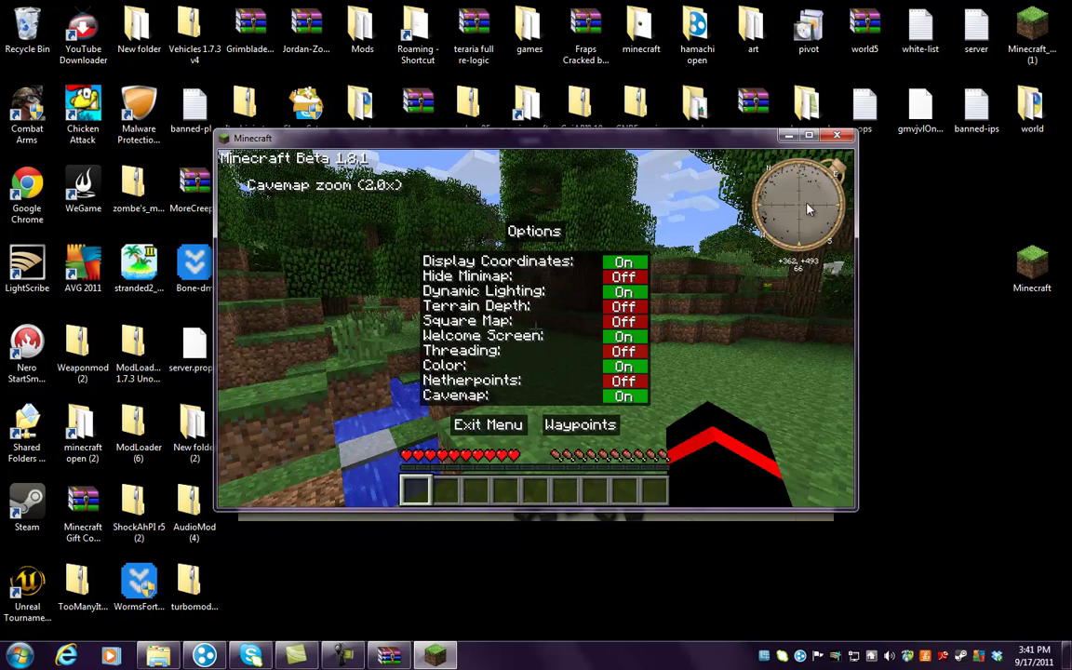
{"action": "left_click", "coordinate": [638, 396]}
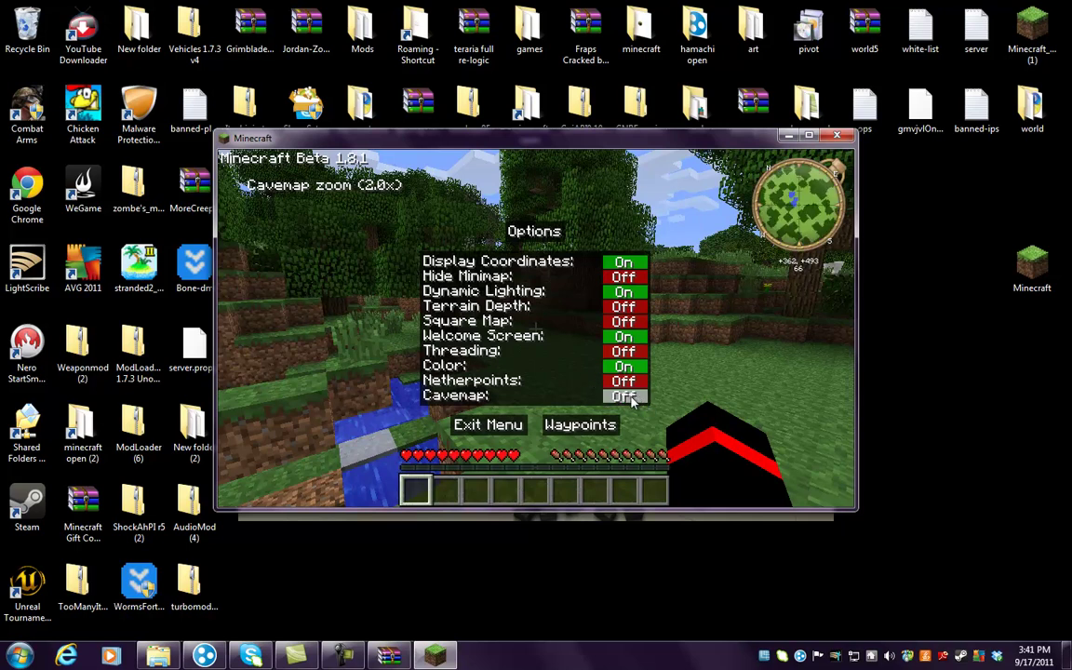
{"action": "left_click", "coordinate": [506, 421]}
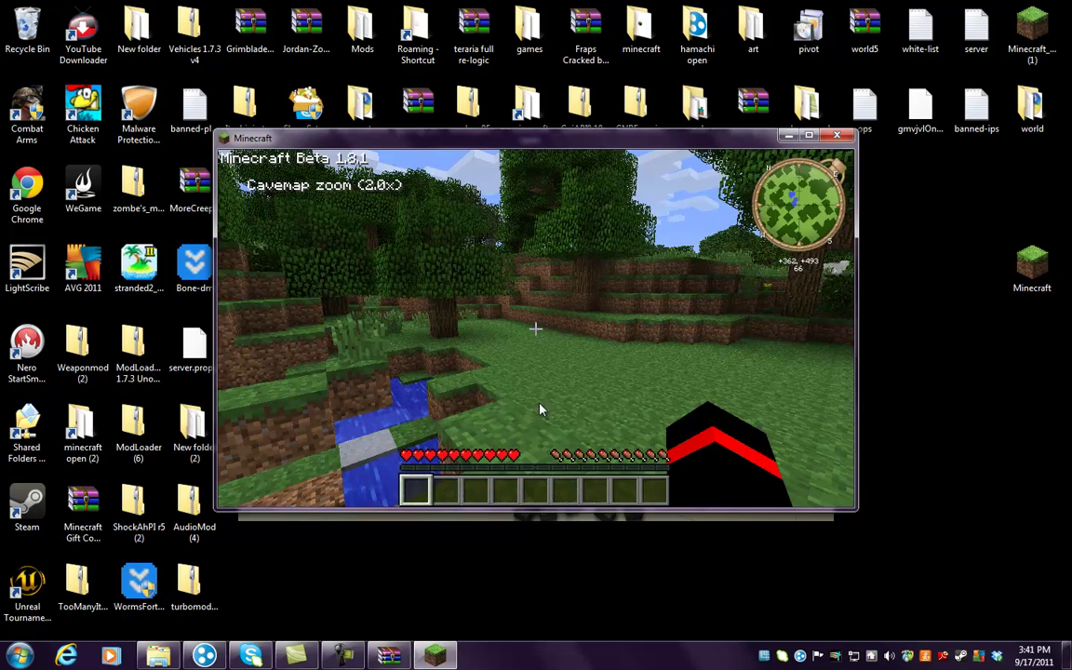
- Switch focus to the recorder in the taskbar so Minecraft pauses at its Game menu
{"action": "left_click", "coordinate": [343, 657]}
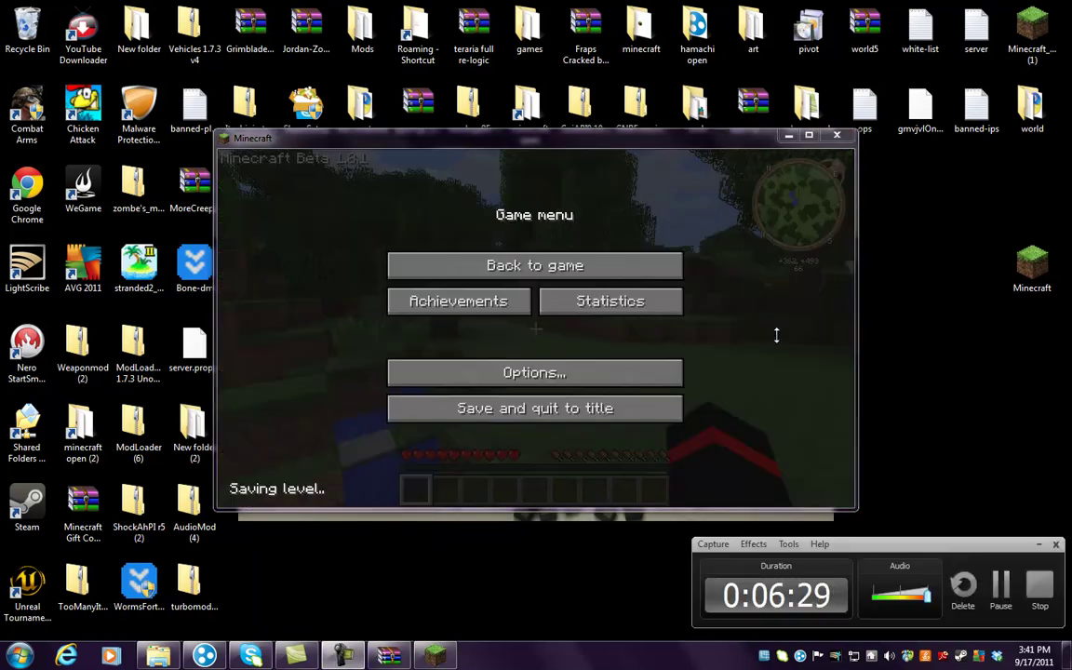